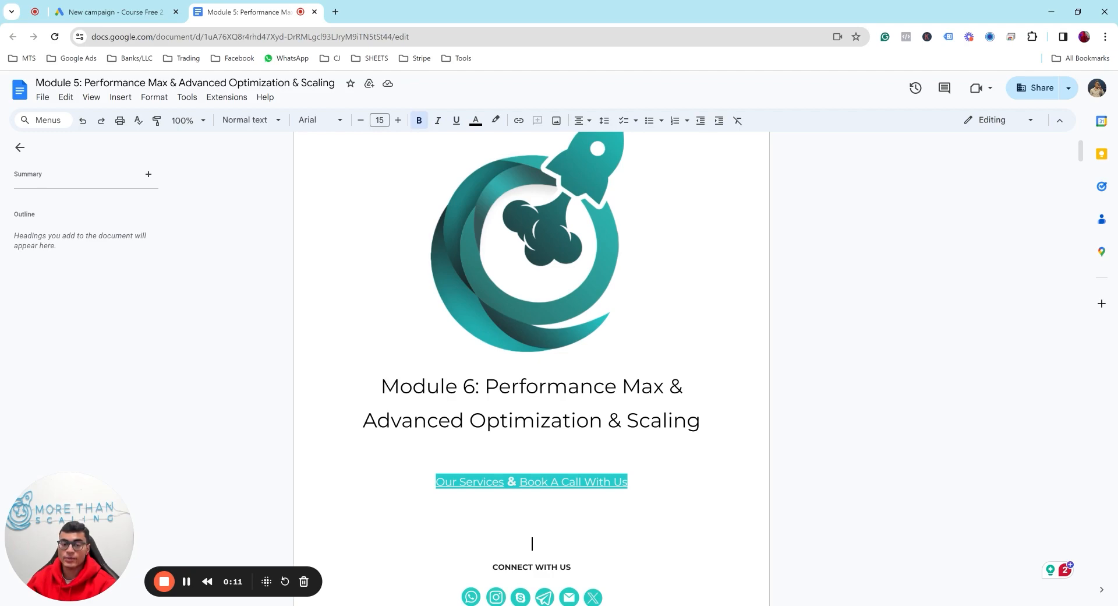
Step: Review the Performance Max Setup notes in the module document and switch to the Google Ads new campaign page
scroll(531, 367, "down", 9)
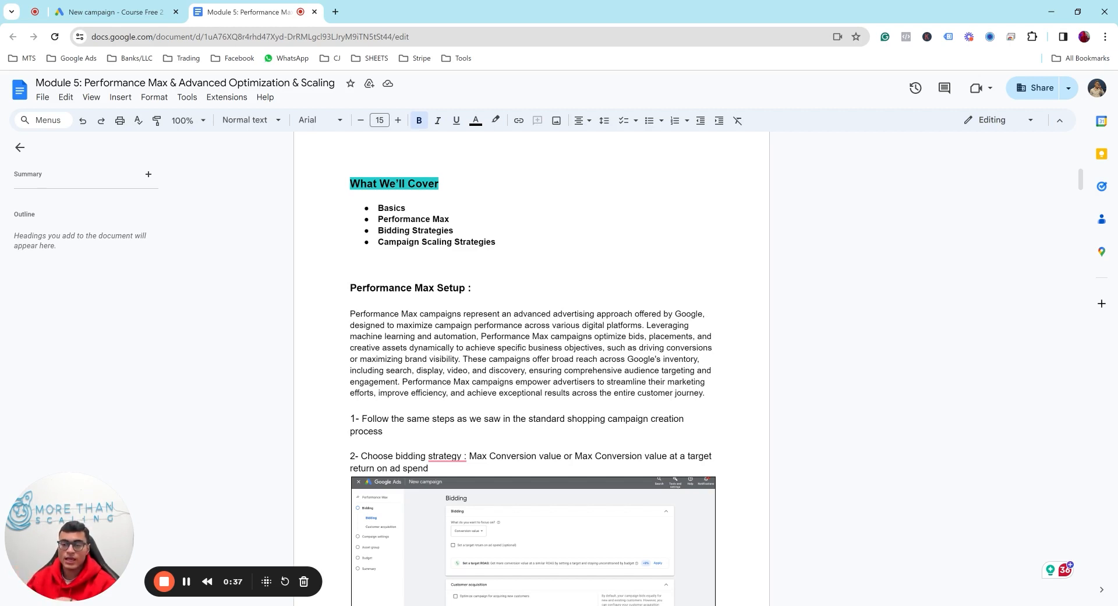
scroll(531, 367, "down", 2)
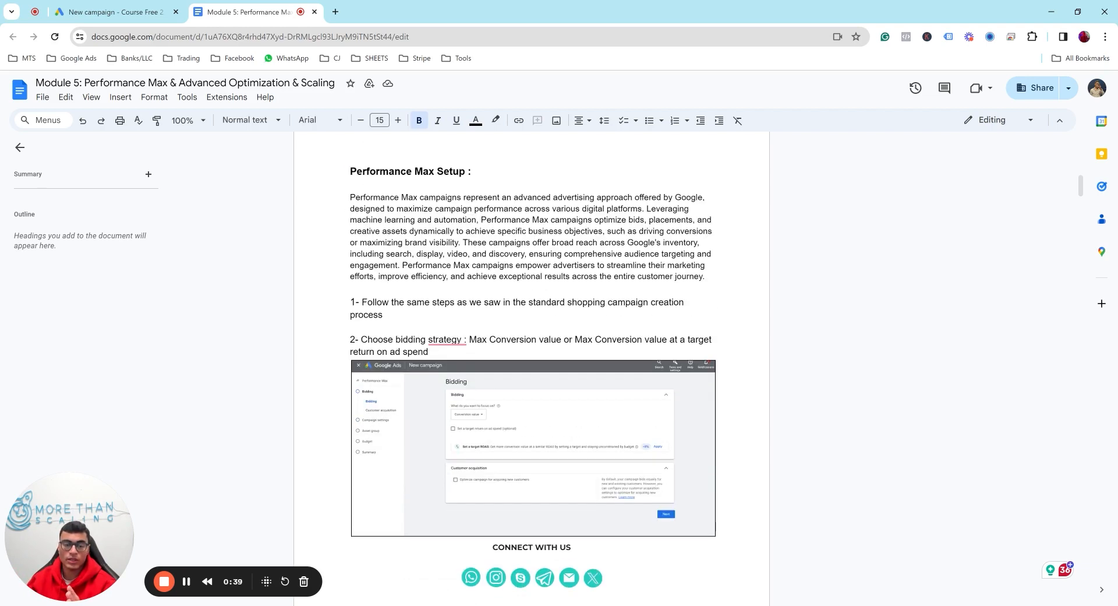
left_click_drag(146, 12, 251, 12)
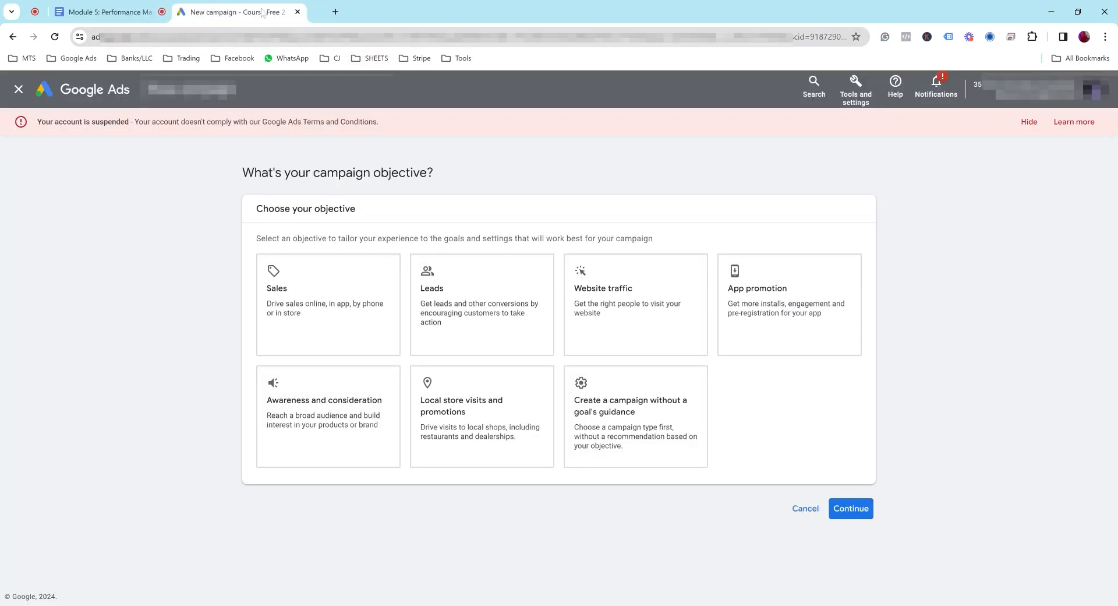
Step: Choose Sales as the campaign objective and continue with the account-default Purchases conversion goal
left_click(336, 291)
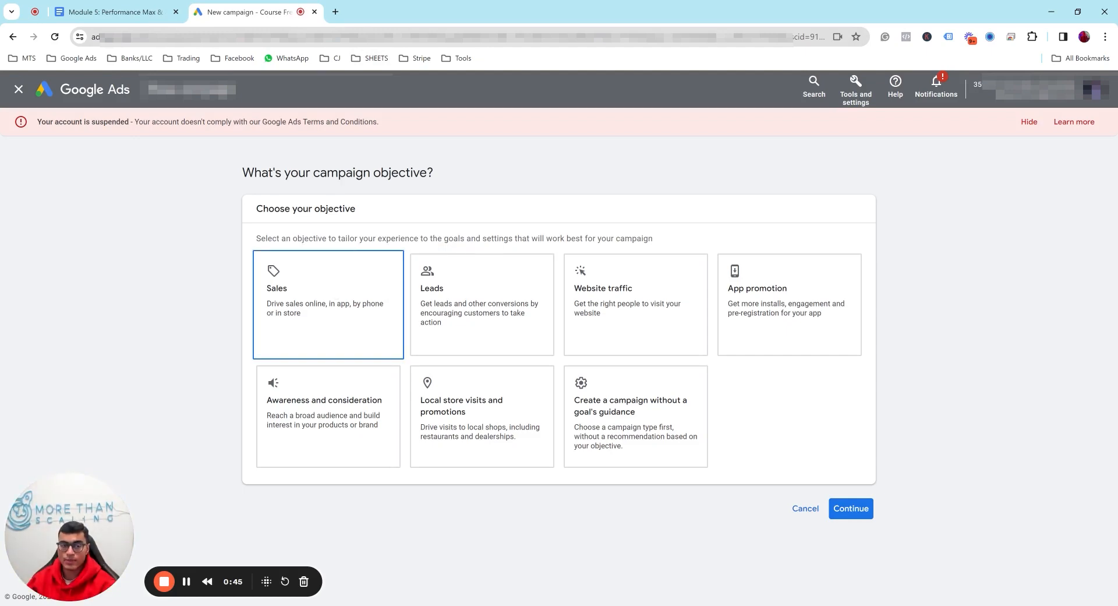
left_click(335, 291)
scroll(335, 292, "down", 3)
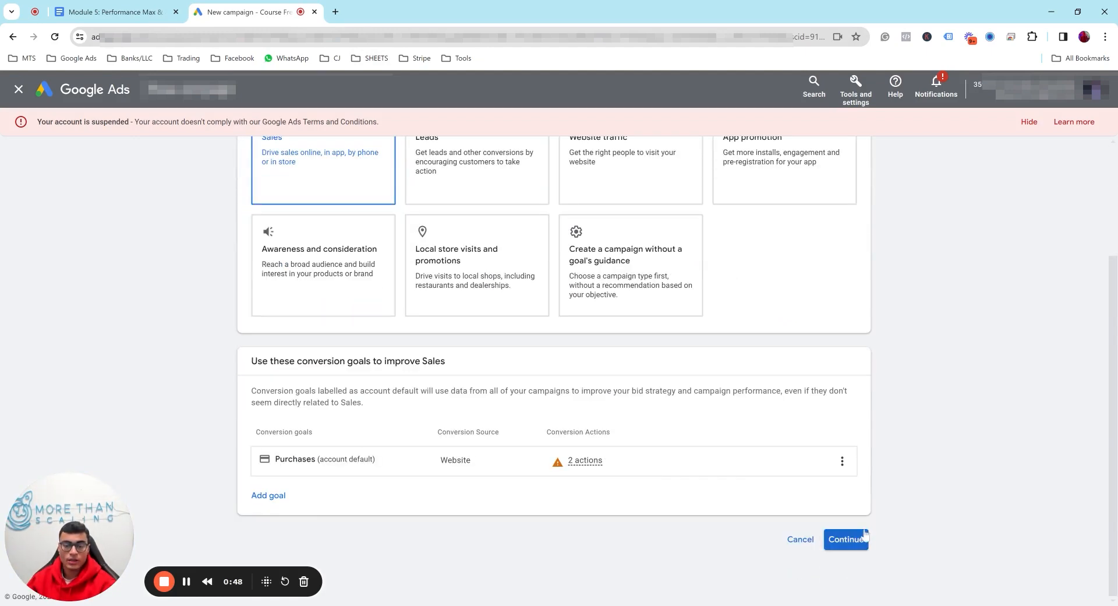
scroll(637, 461, "down", 5)
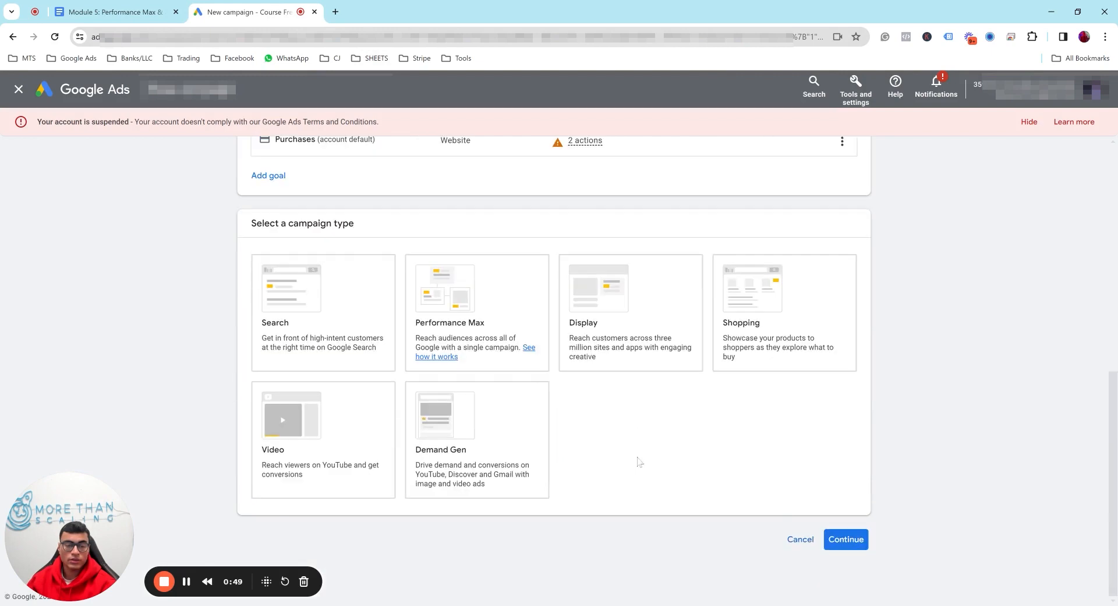
Step: Select Performance Max as the campaign type and turn off advertising products from a Merchant Center account
left_click(532, 331)
scroll(526, 330, "down", 5)
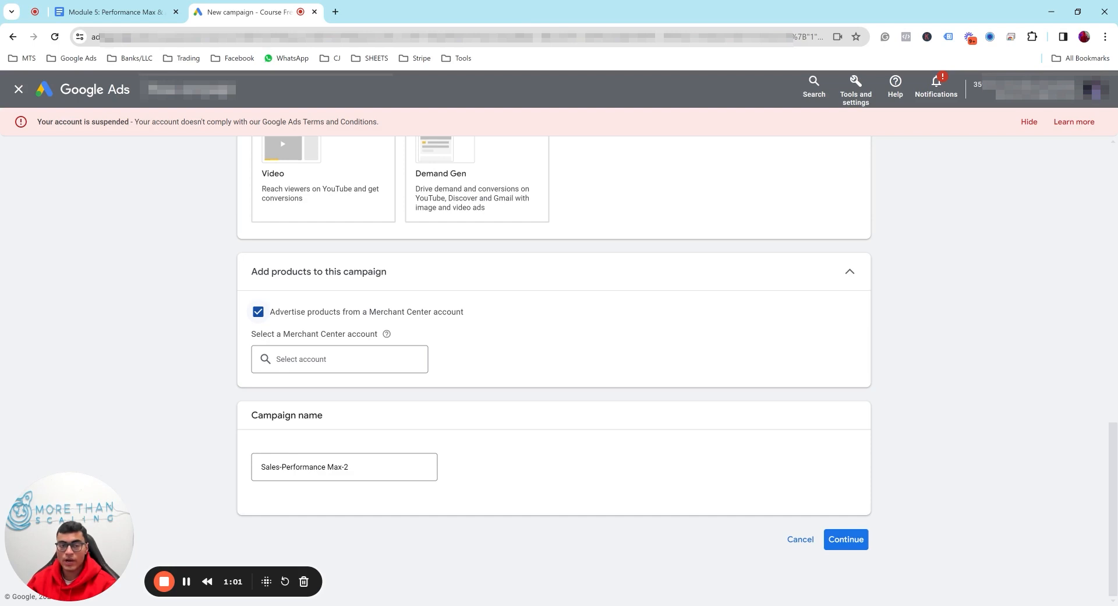
left_click(353, 313)
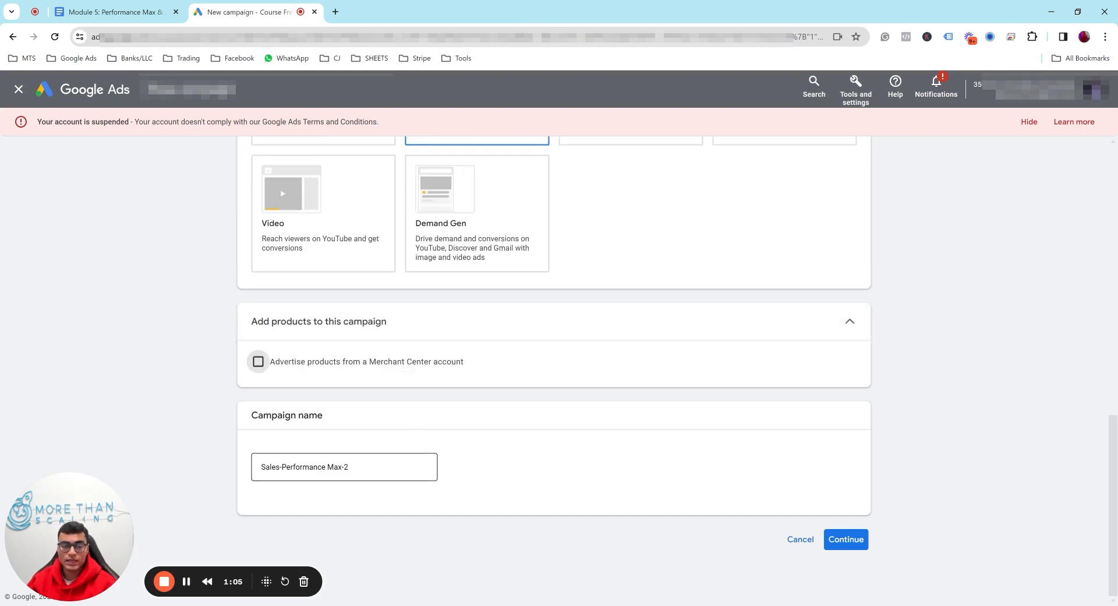
Step: Name the campaign "Pmax - US - ProductName - BG - 28/03" and continue to the bidding settings
left_click_drag(349, 467, 214, 479)
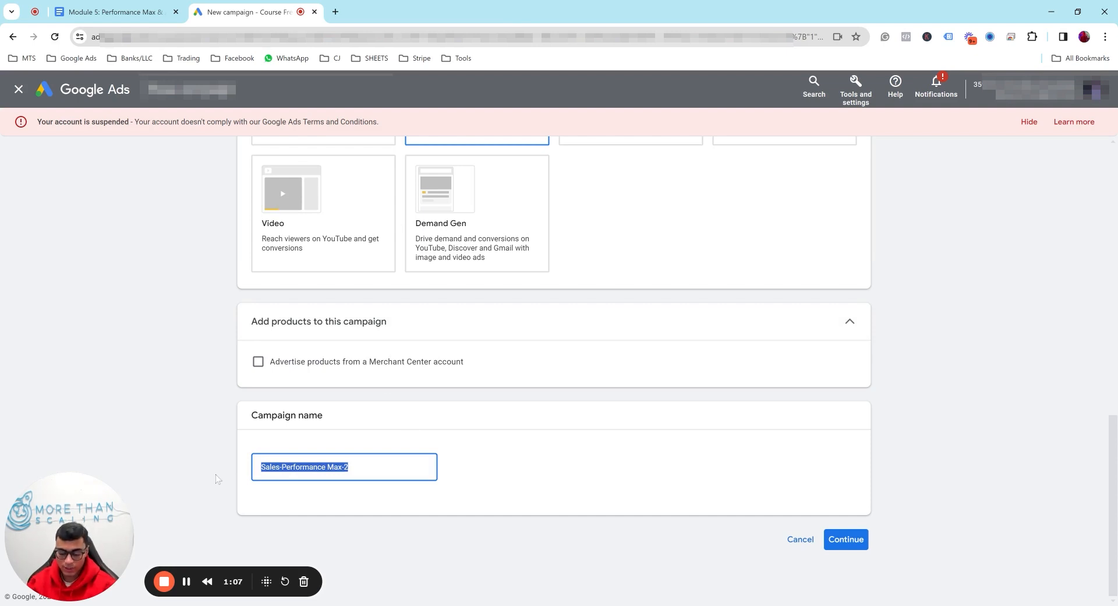
type("Pmax ")
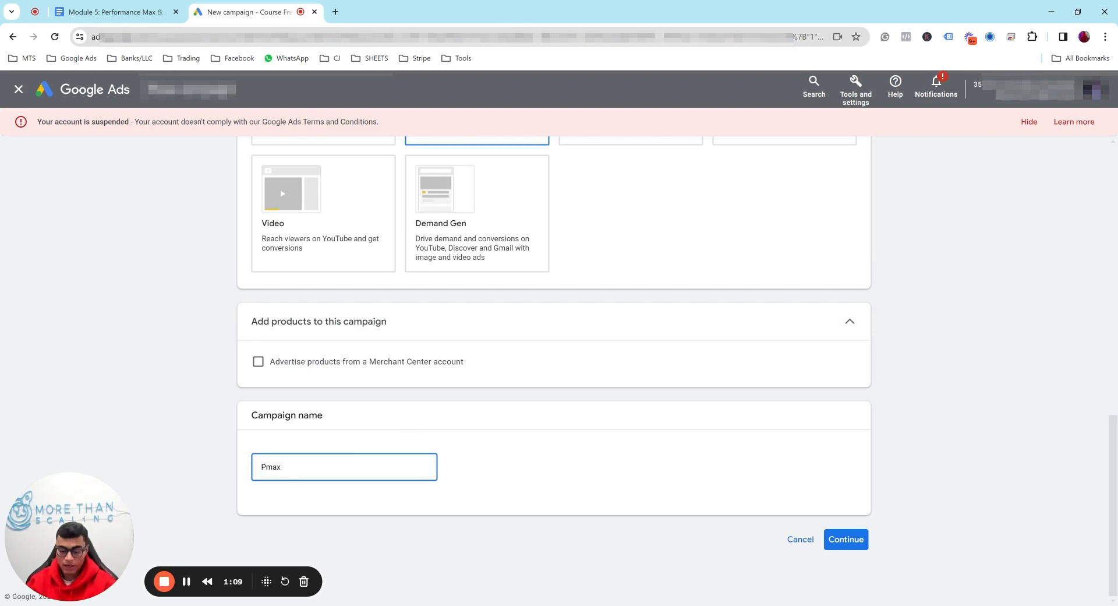
type("- U")
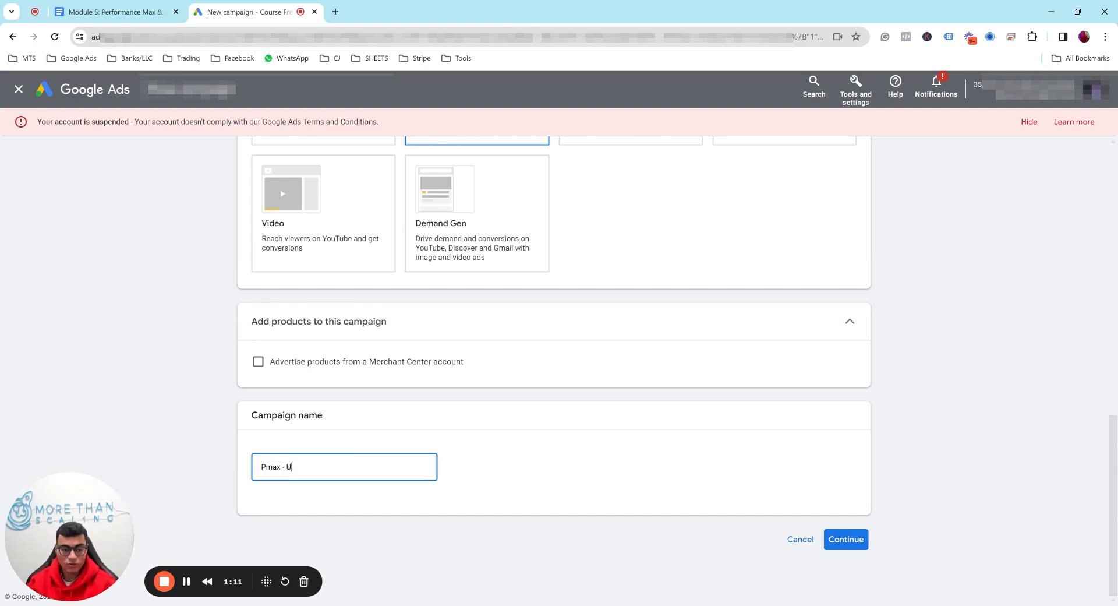
type("S  - P")
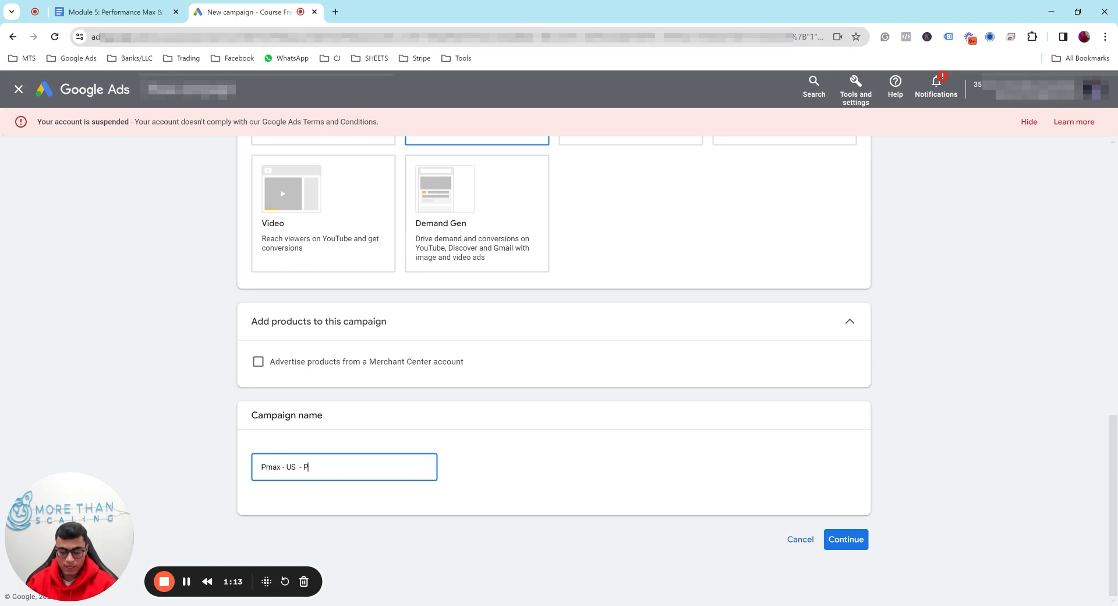
type("roductNam")
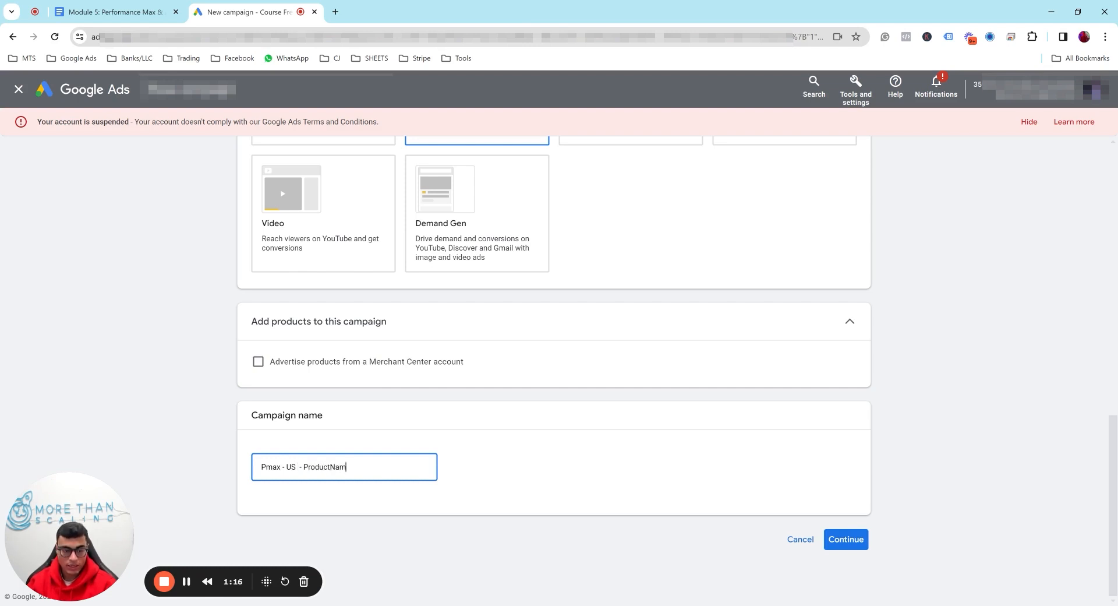
type("e -")
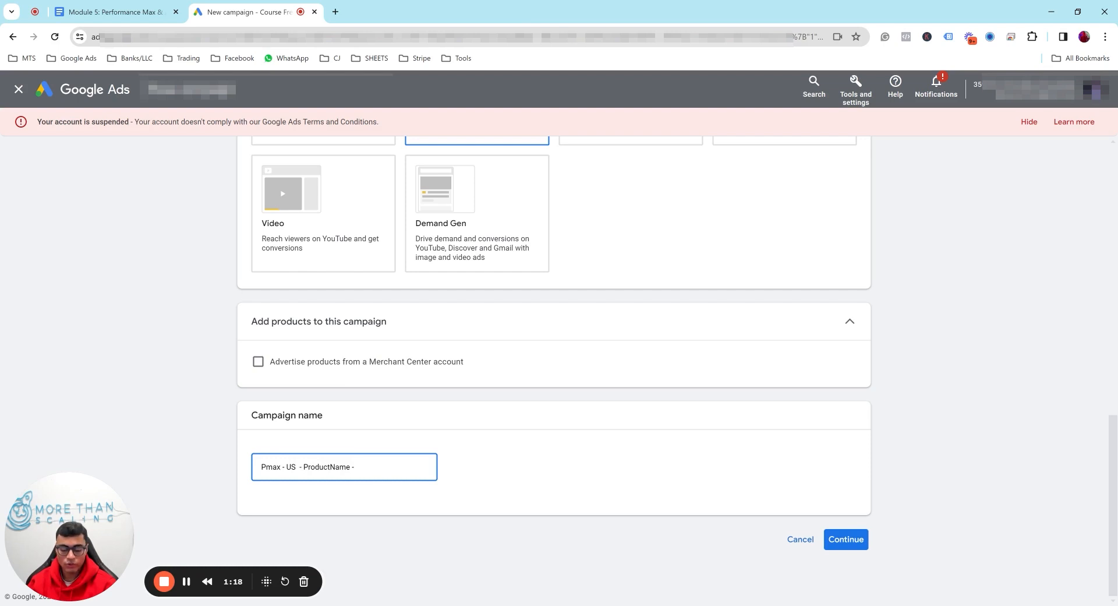
type(" BG")
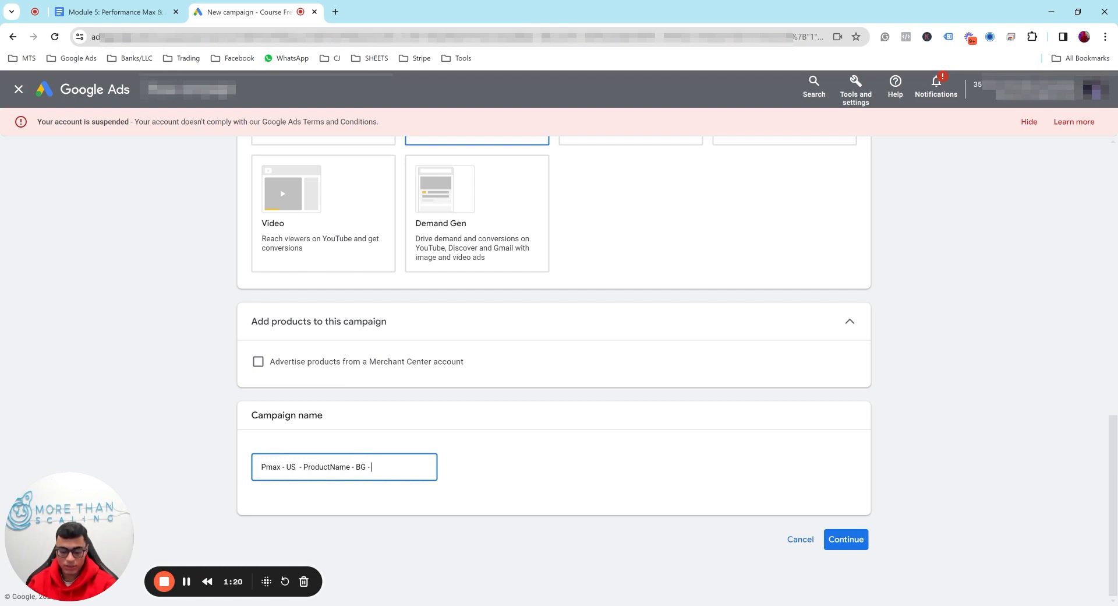
type(" - 28")
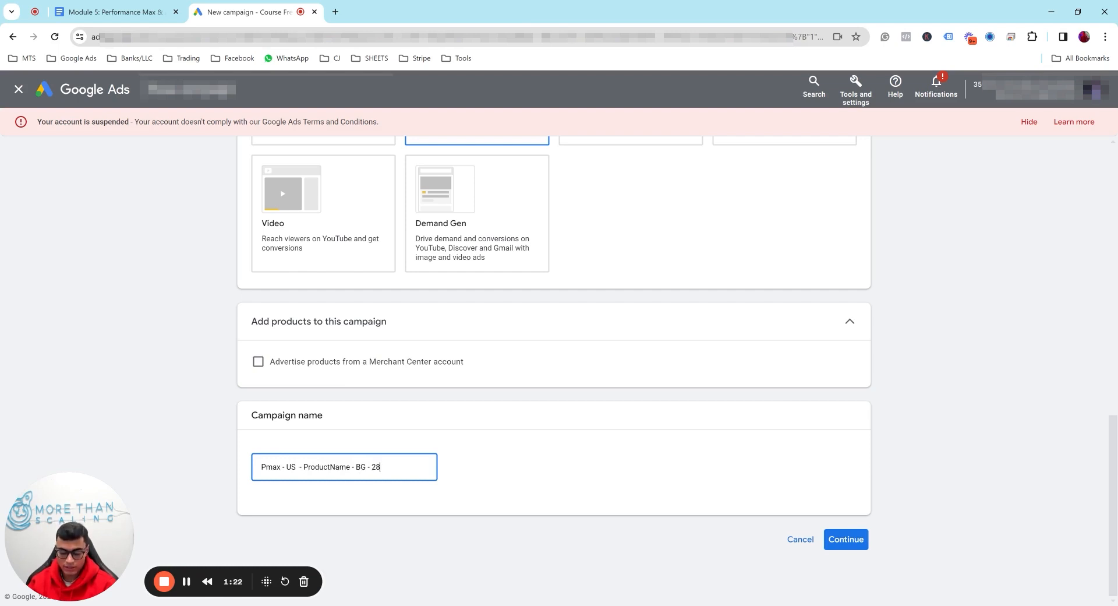
type("/03")
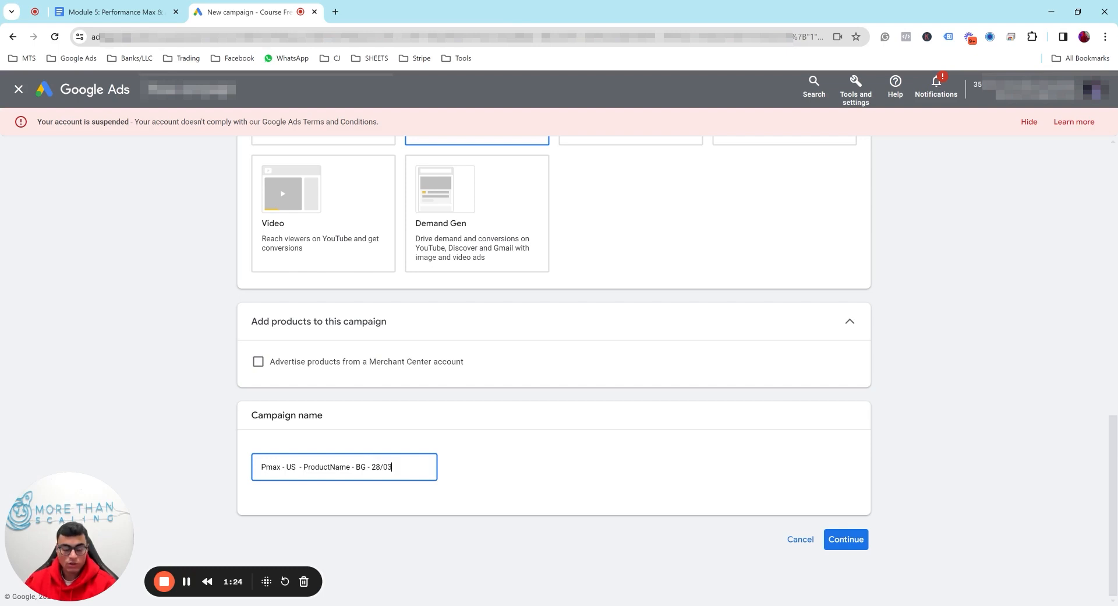
left_click(838, 540)
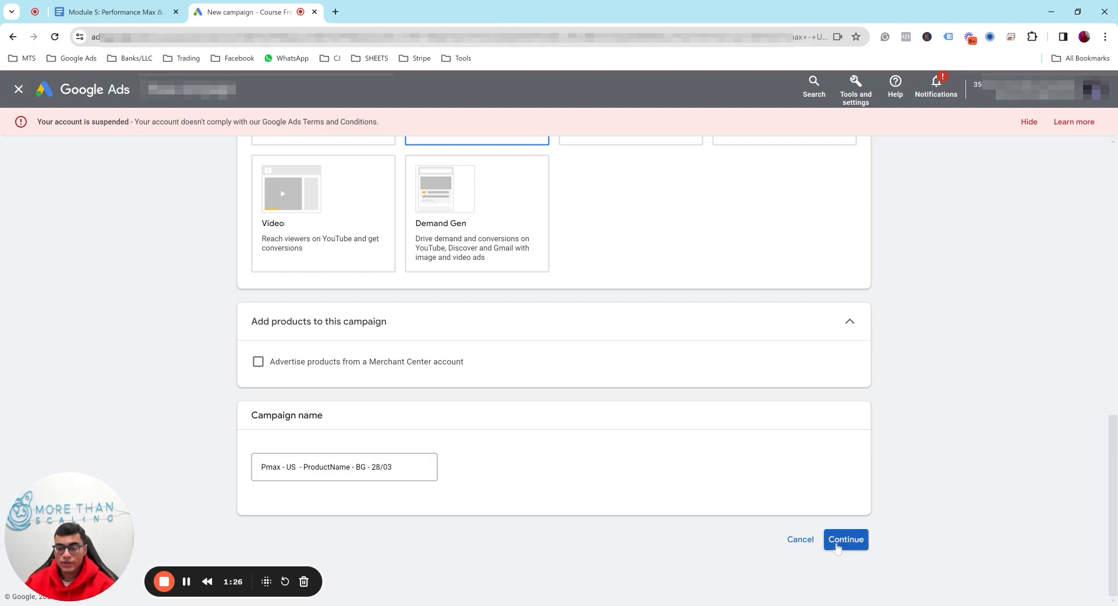
left_click(708, 463)
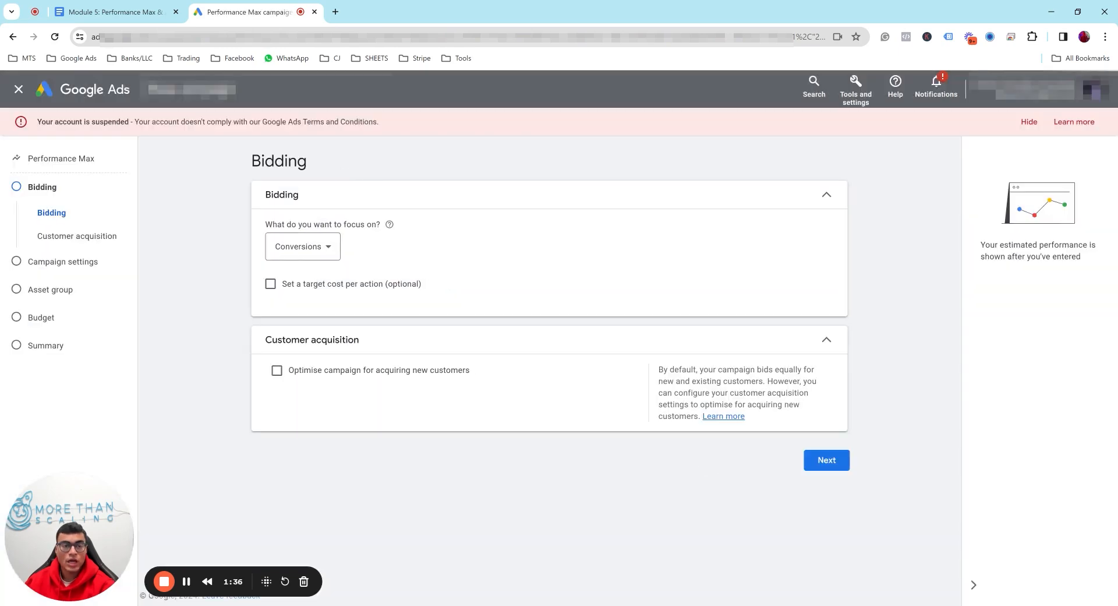
Step: Set the bidding focus to Conversions without a target cost per action and proceed to the campaign settings
left_click(323, 258)
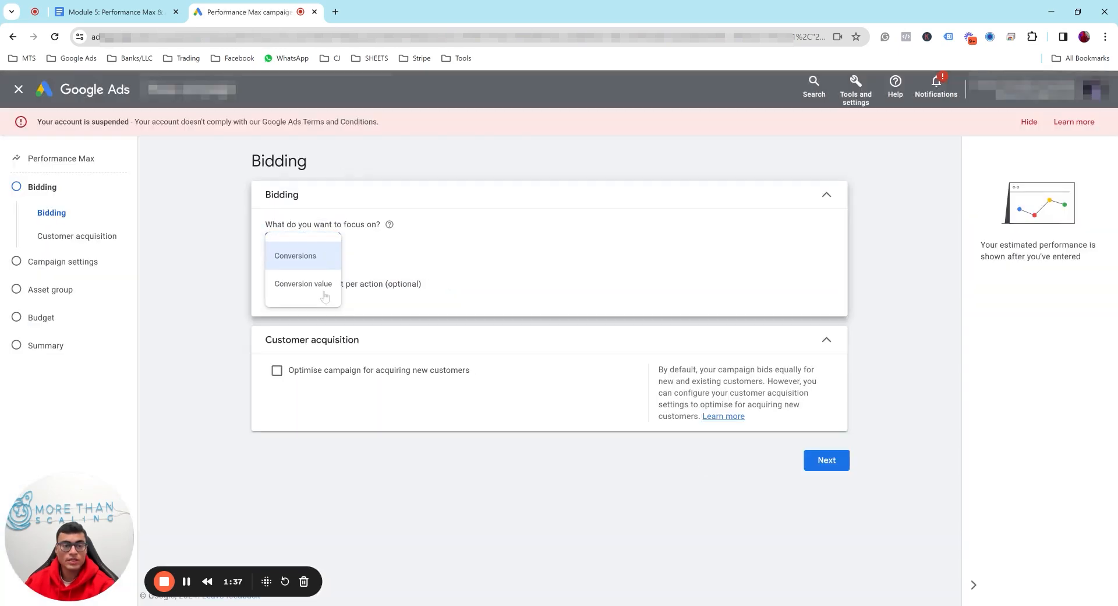
left_click(296, 256)
left_click(315, 291)
left_click(365, 294)
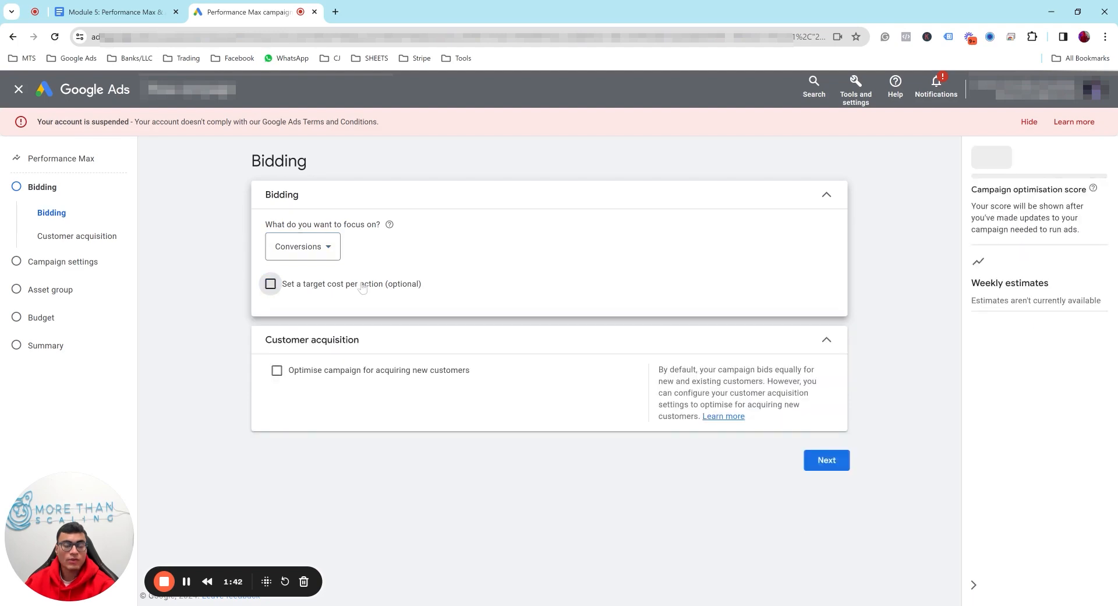
left_click(362, 287)
left_click(364, 285)
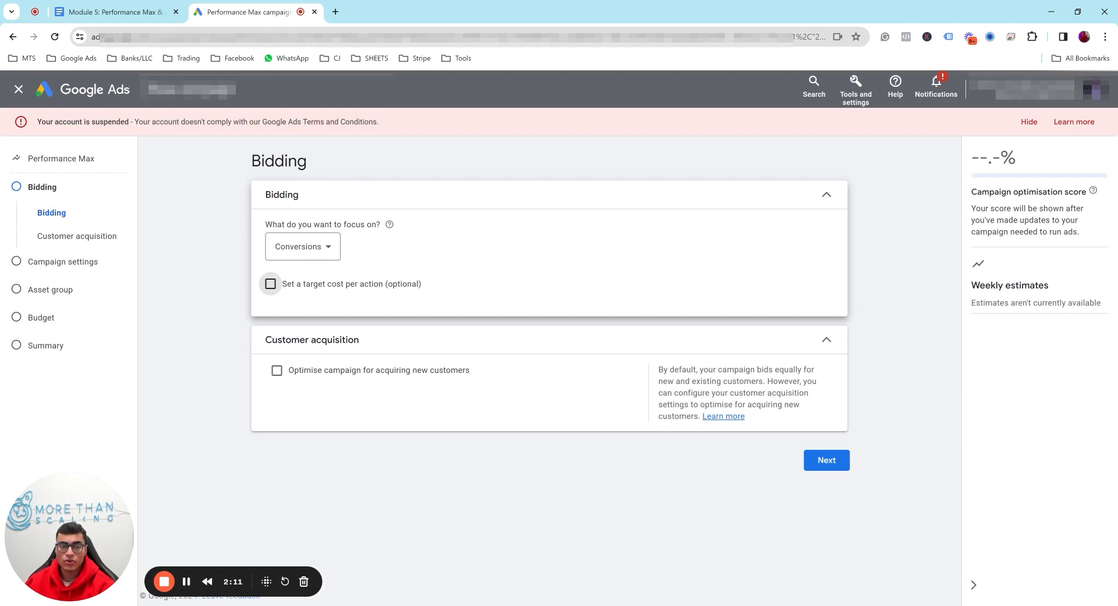
left_click(828, 463)
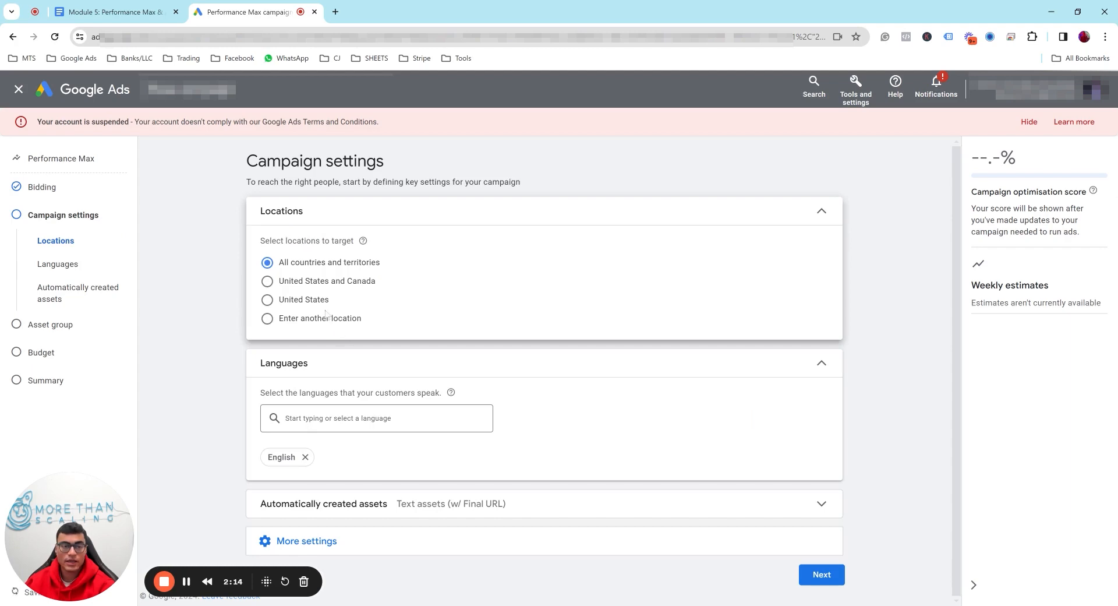
Step: Target the United States, turn off automatically created text assets and Final URL expansion, and proceed to the asset group
left_click(321, 304)
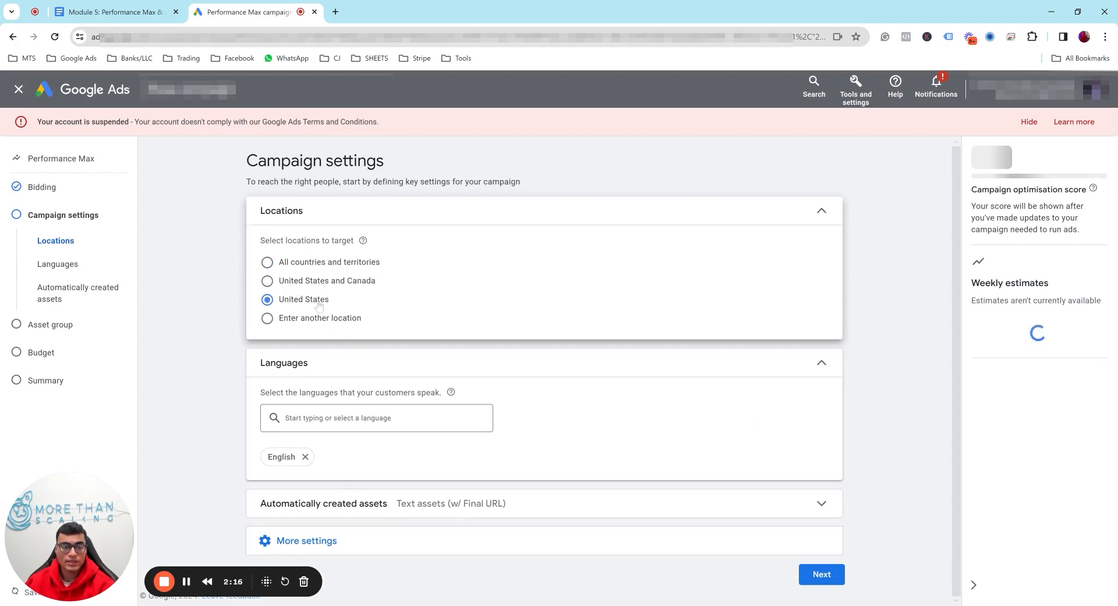
left_click(497, 503)
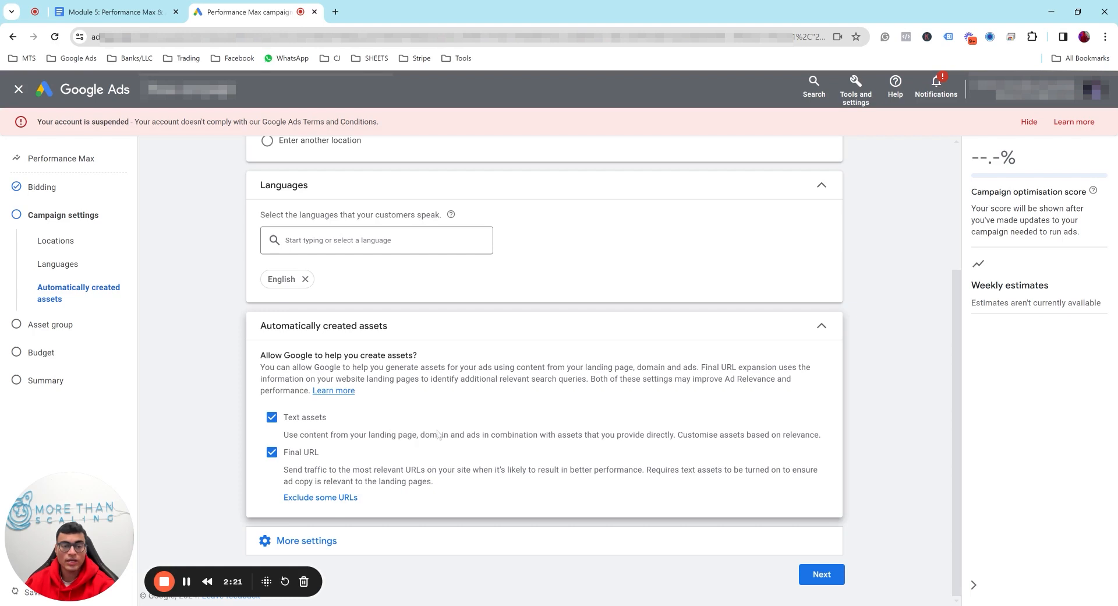
left_click(272, 417)
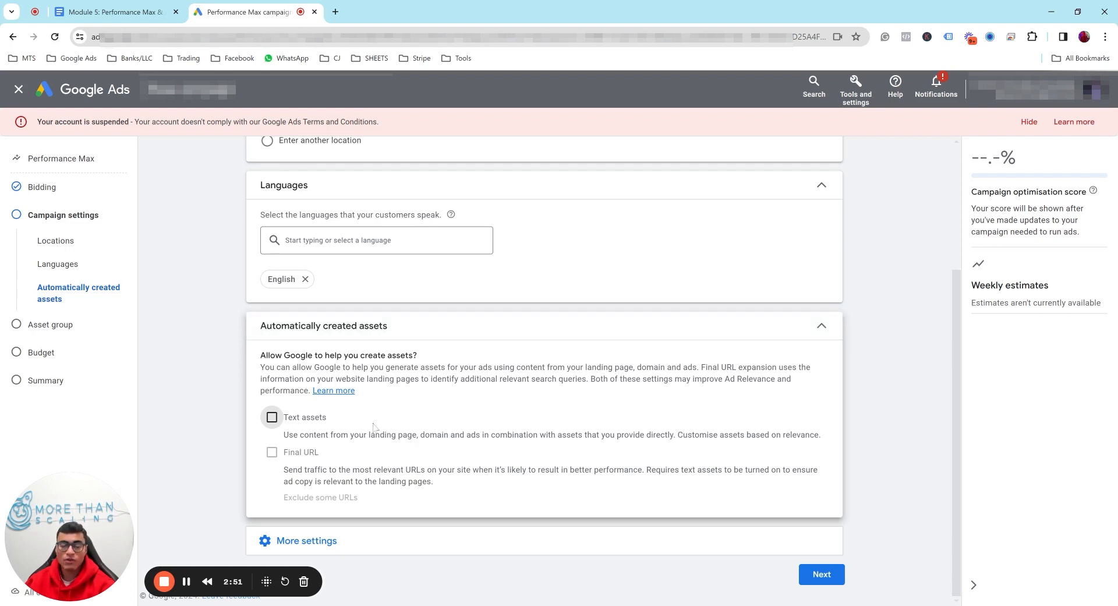
left_click(824, 575)
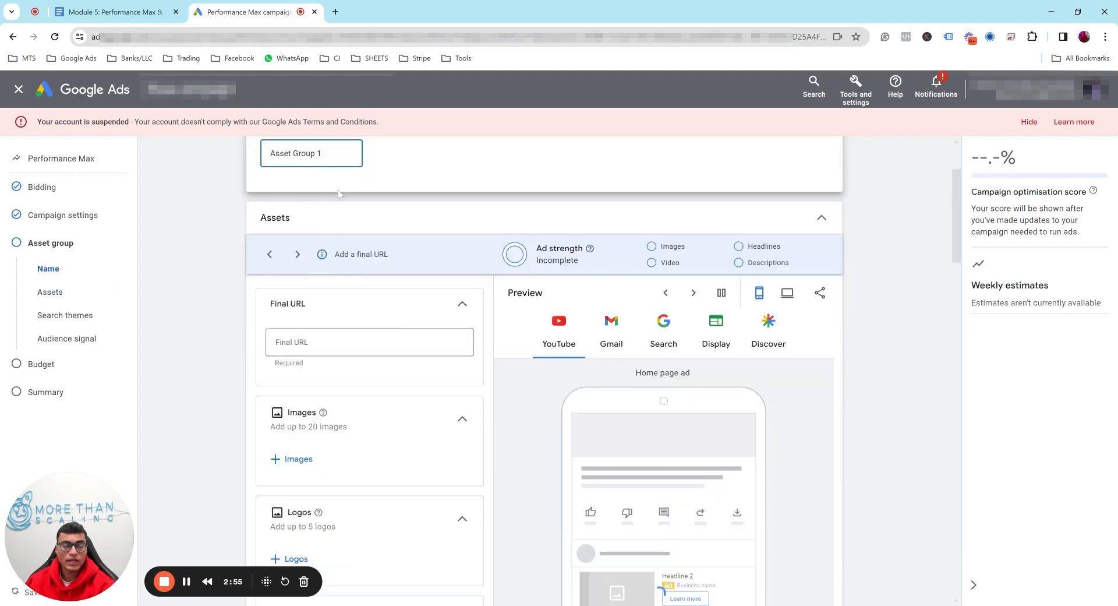
scroll(353, 343, "down", 2)
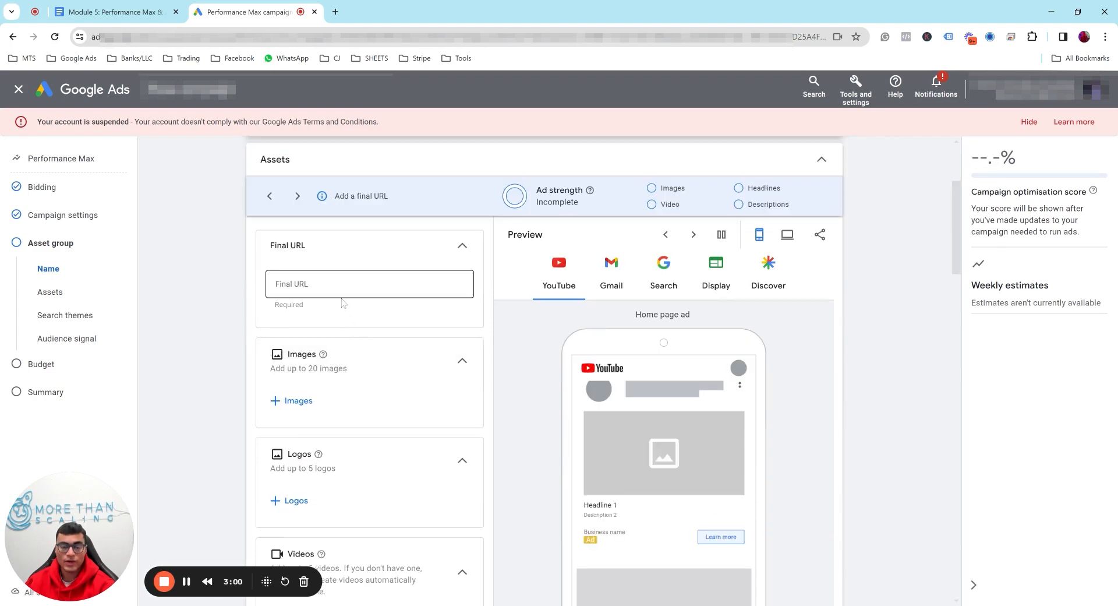
left_click(369, 284)
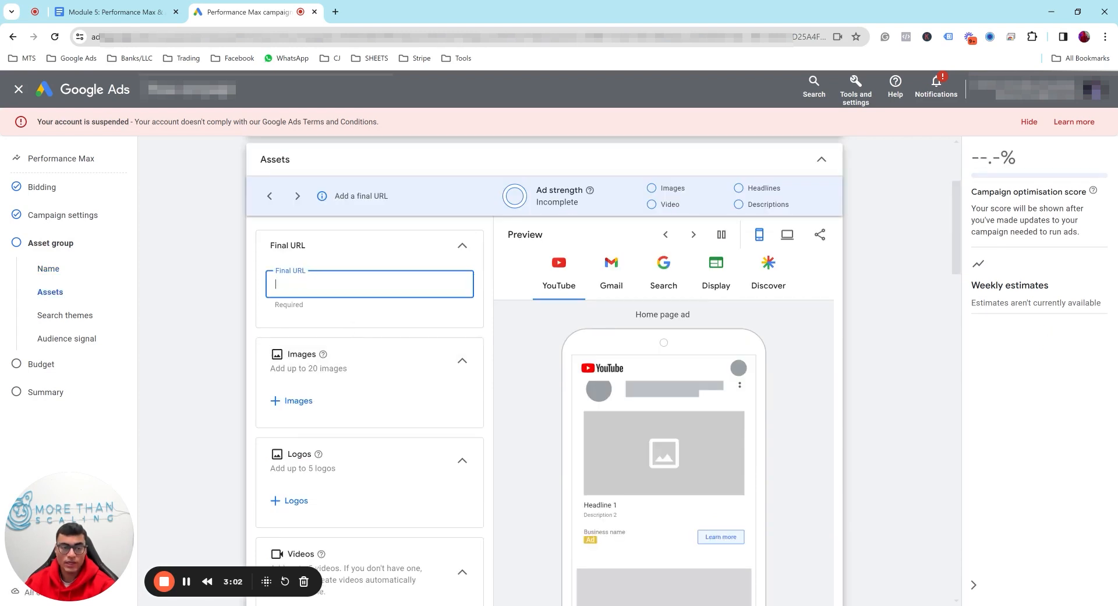
type("amazon.c")
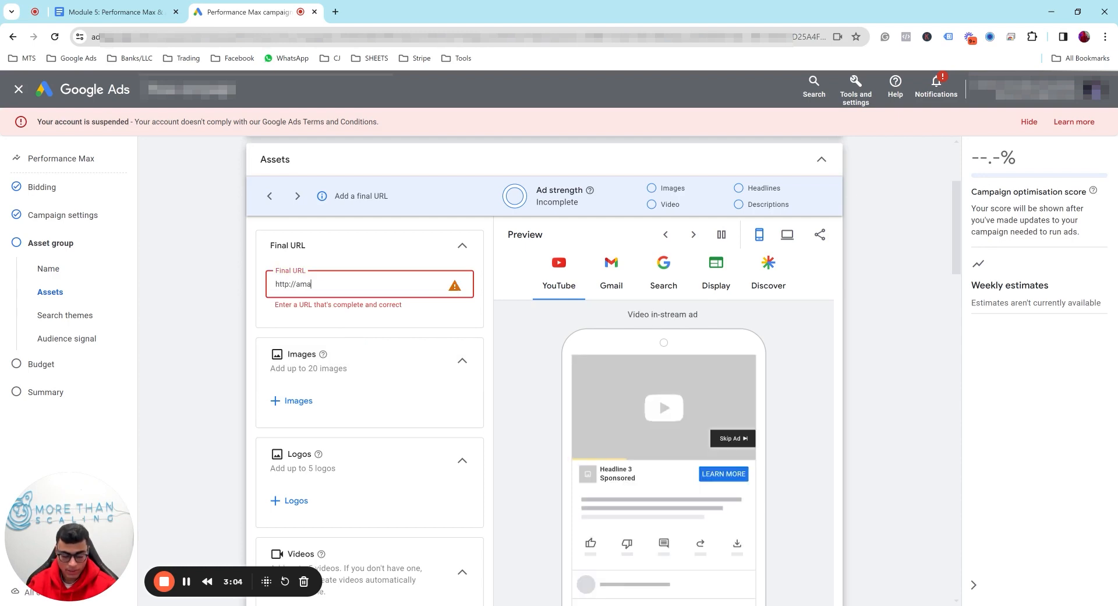
type("om/")
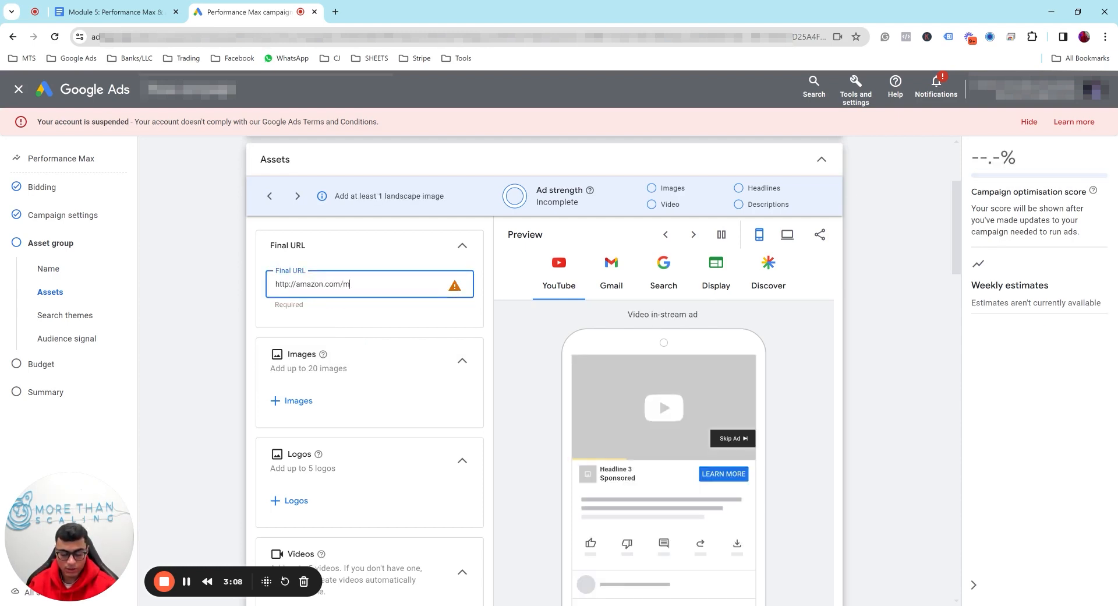
type("massager")
Step: Review the asset group's sections for images, logos, videos, headlines, long headlines and descriptions
scroll(355, 268, "down", 3)
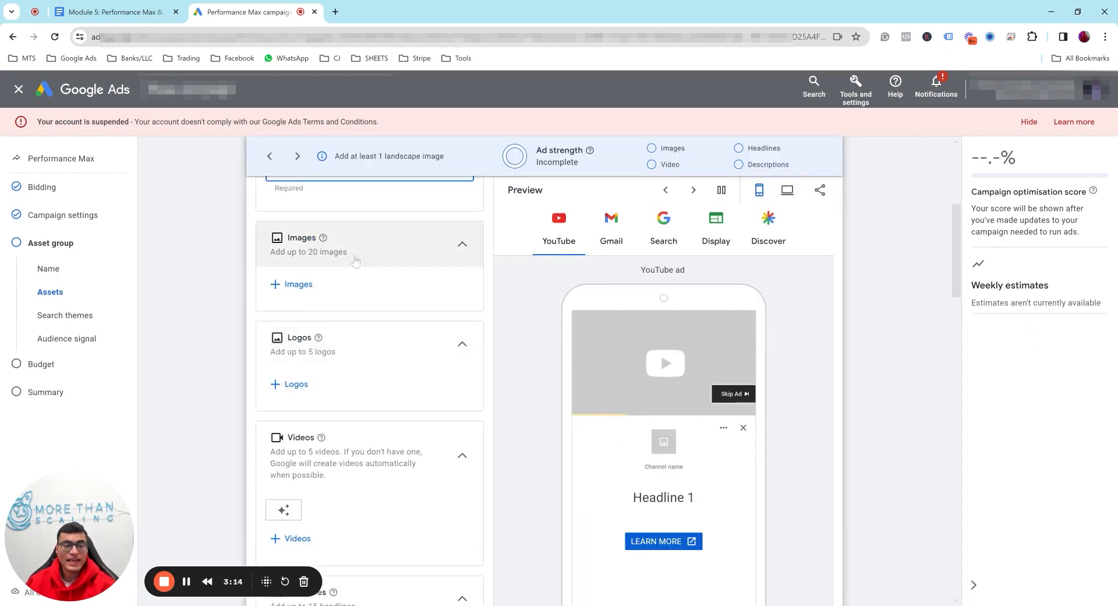
left_click_drag(355, 269, 231, 280)
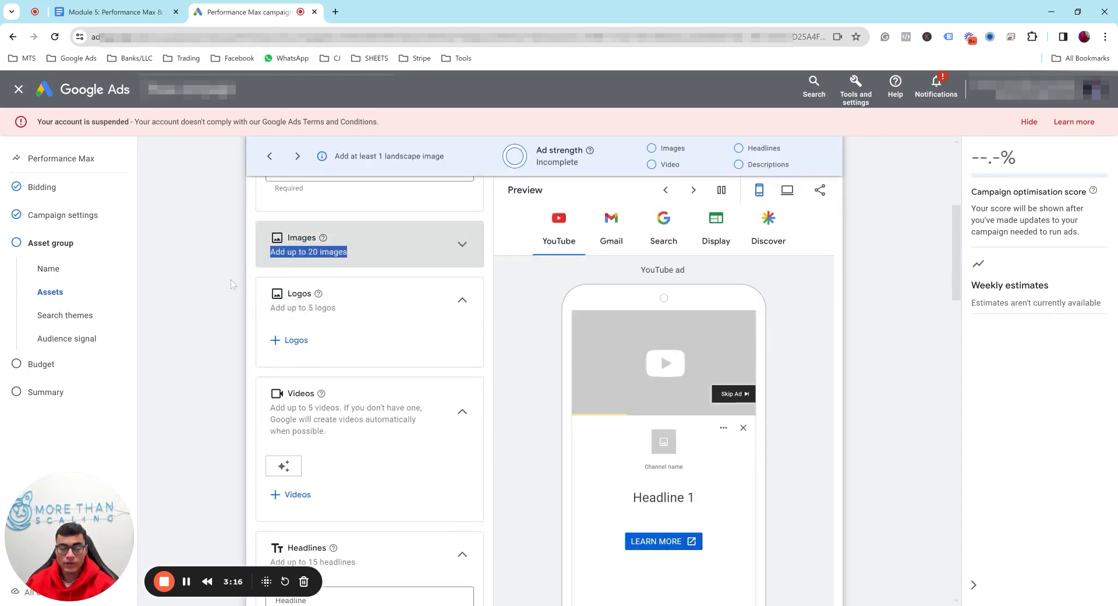
left_click(432, 253)
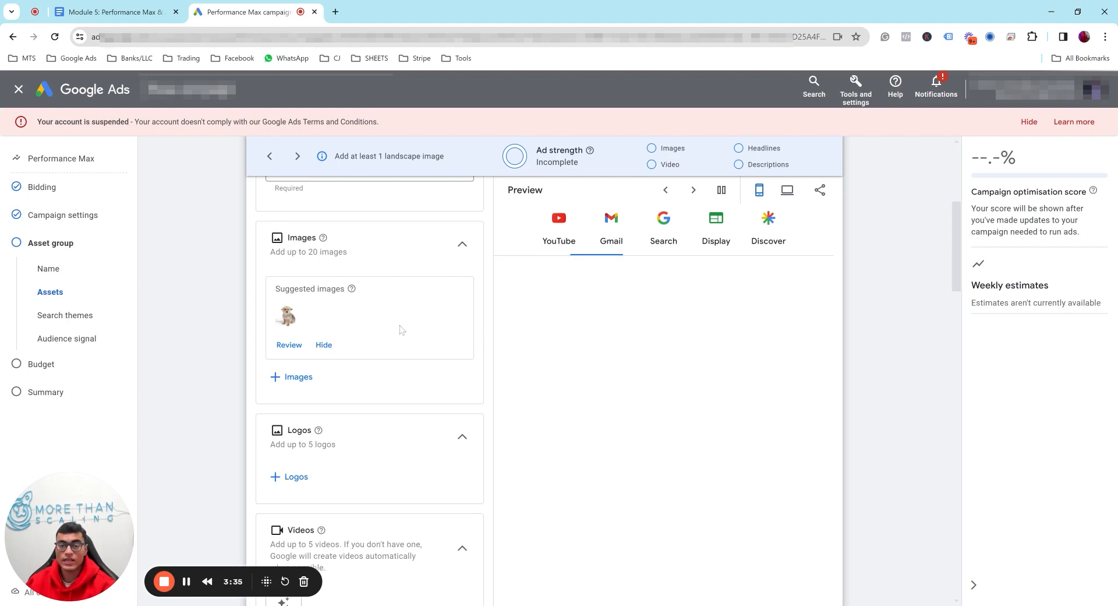
scroll(401, 330, "down", 2)
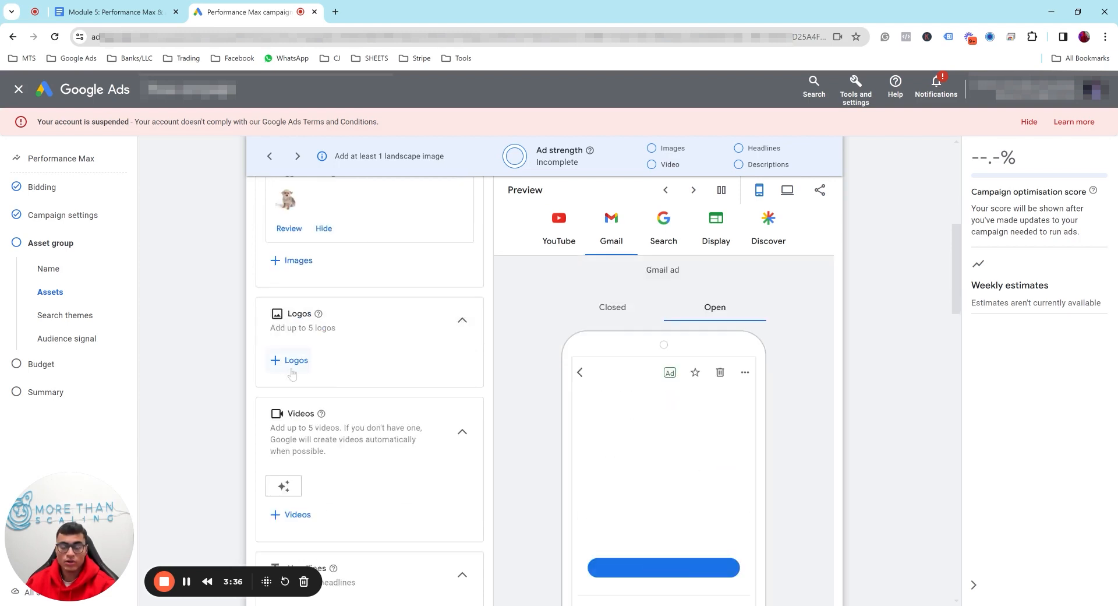
scroll(292, 376, "down", 2)
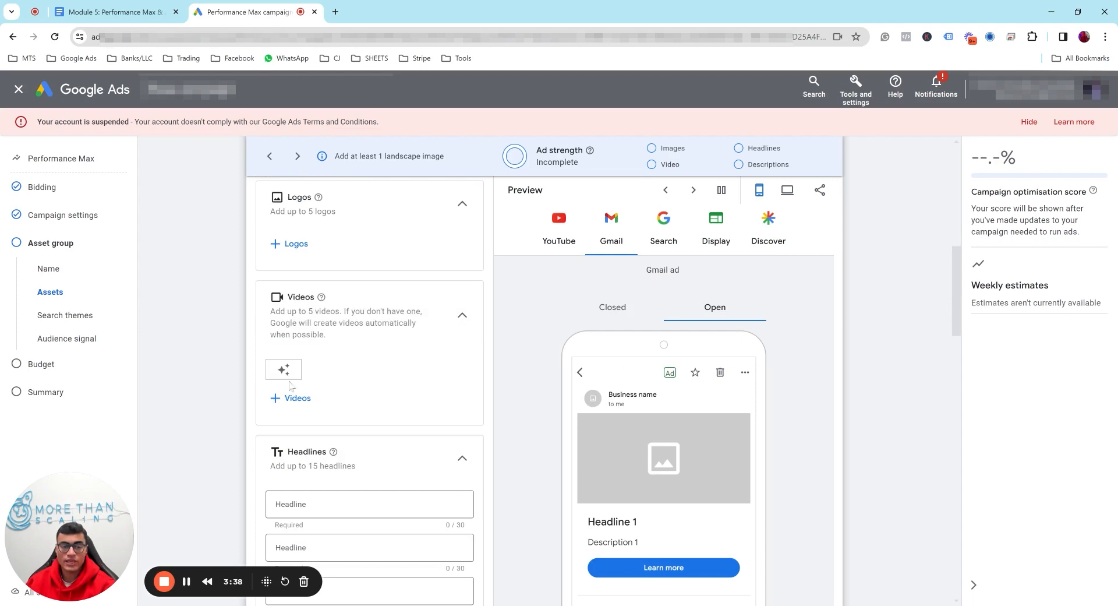
scroll(312, 416, "down", 3)
scroll(334, 357, "down", 3)
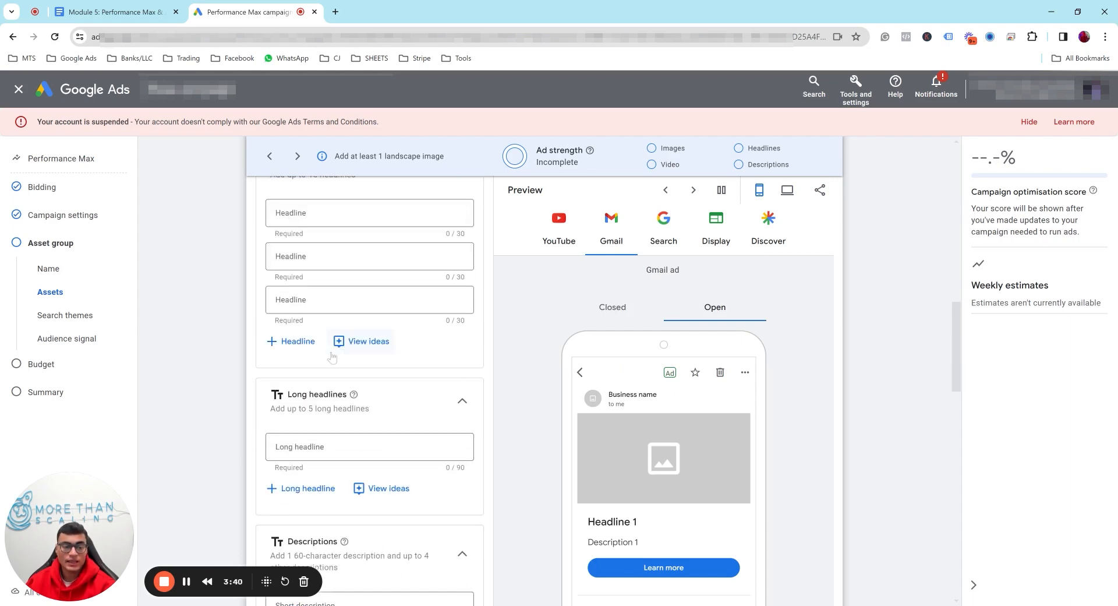
scroll(332, 366, "down", 2)
scroll(377, 402, "down", 4)
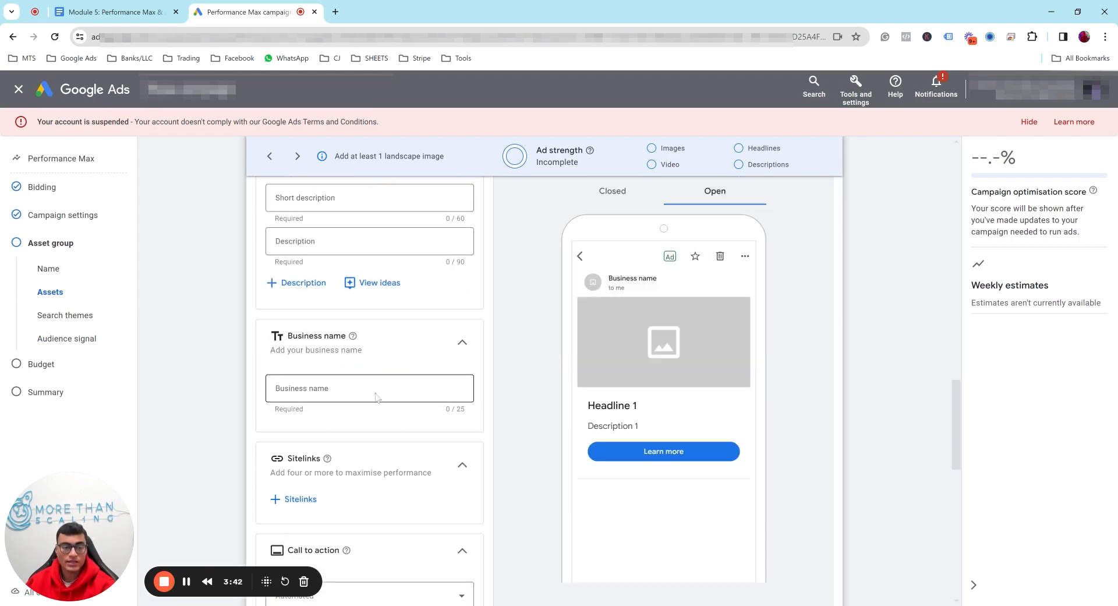
Step: Enter Amazon as the asset group's business name
scroll(375, 395, "down", 3)
left_click(353, 215)
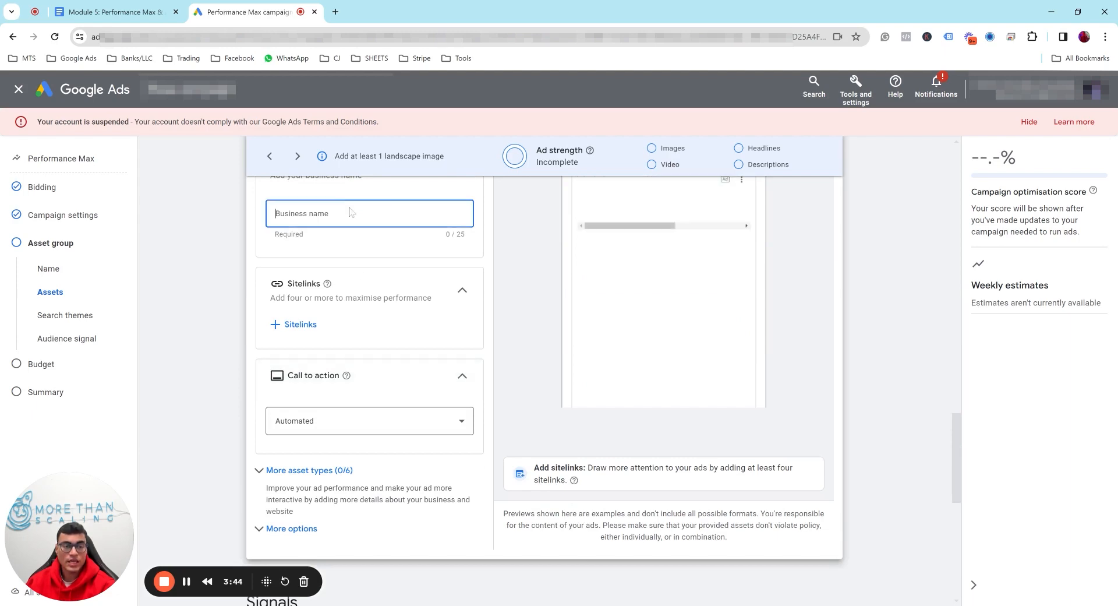
type("Amazon")
Step: Leave the sitelinks empty and set the asset group's call to action to Shop now
scroll(460, 292, "down", 1)
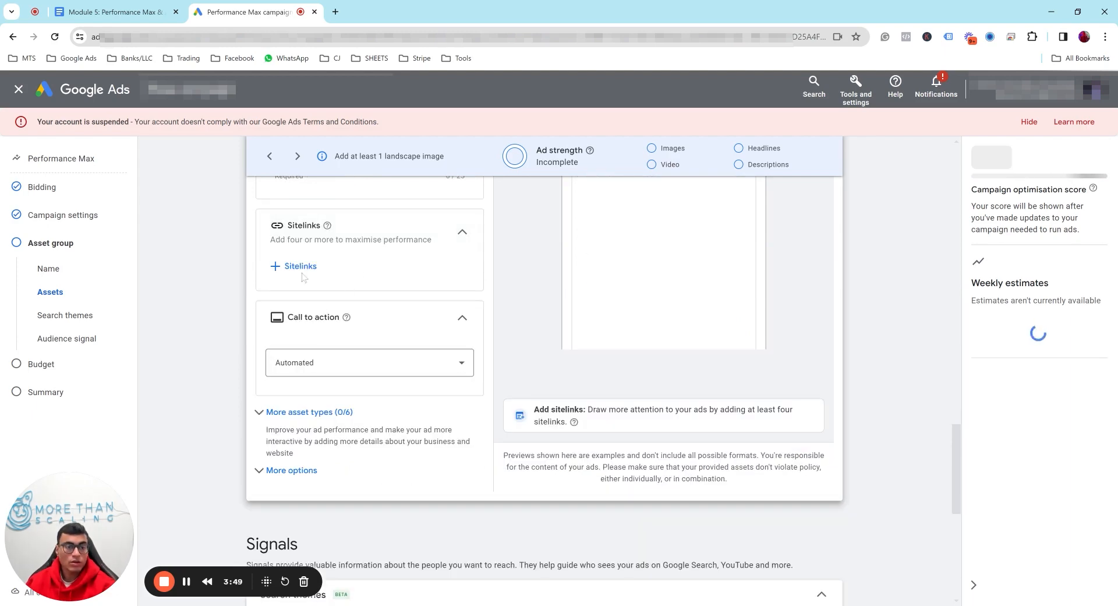
left_click(461, 232)
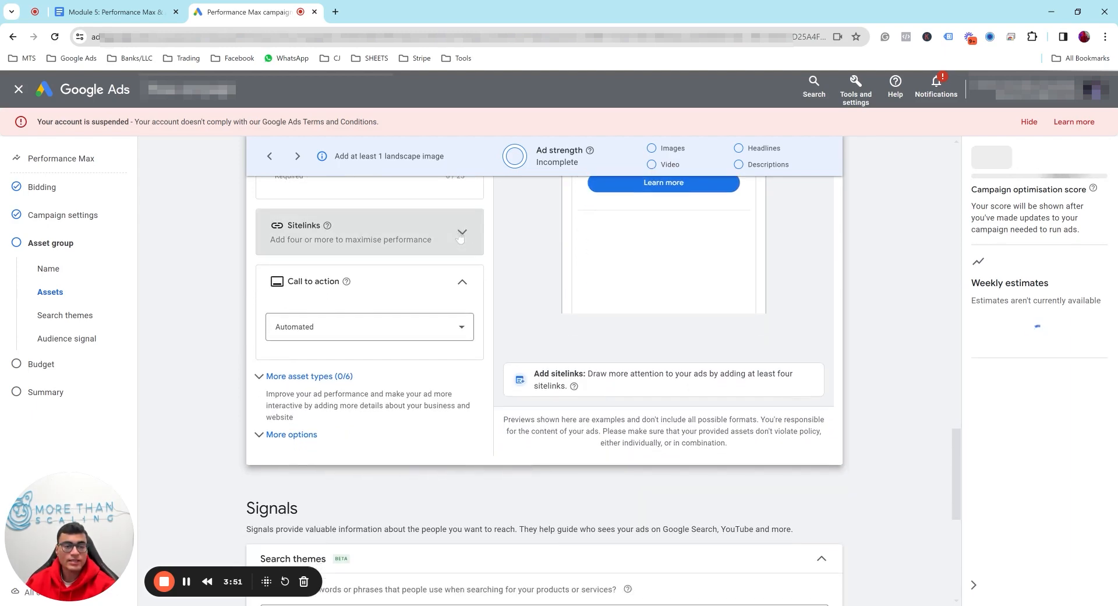
left_click(462, 231)
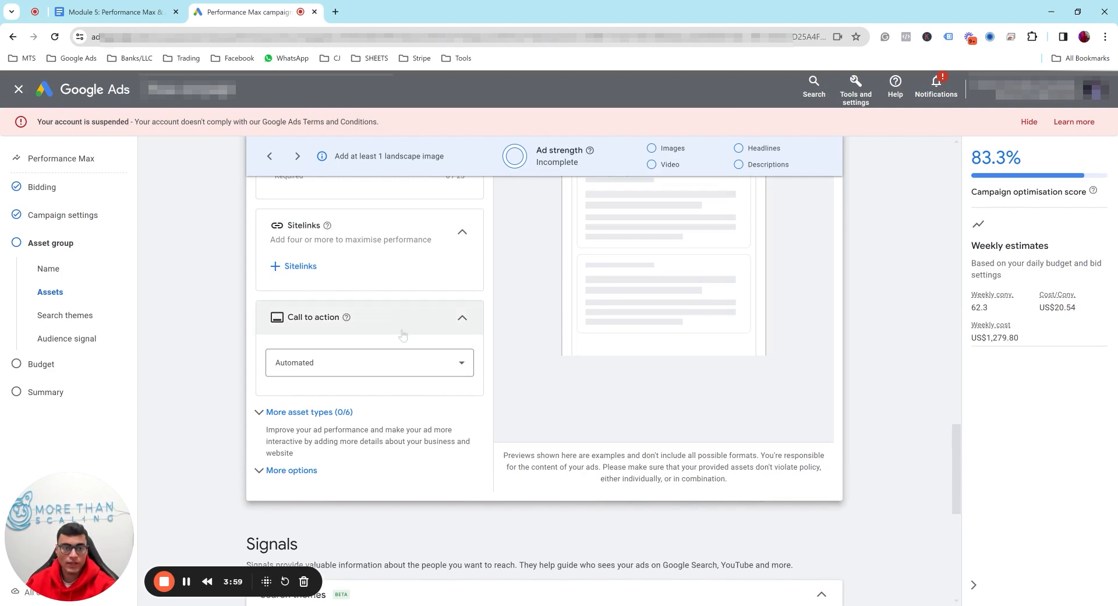
left_click(371, 368)
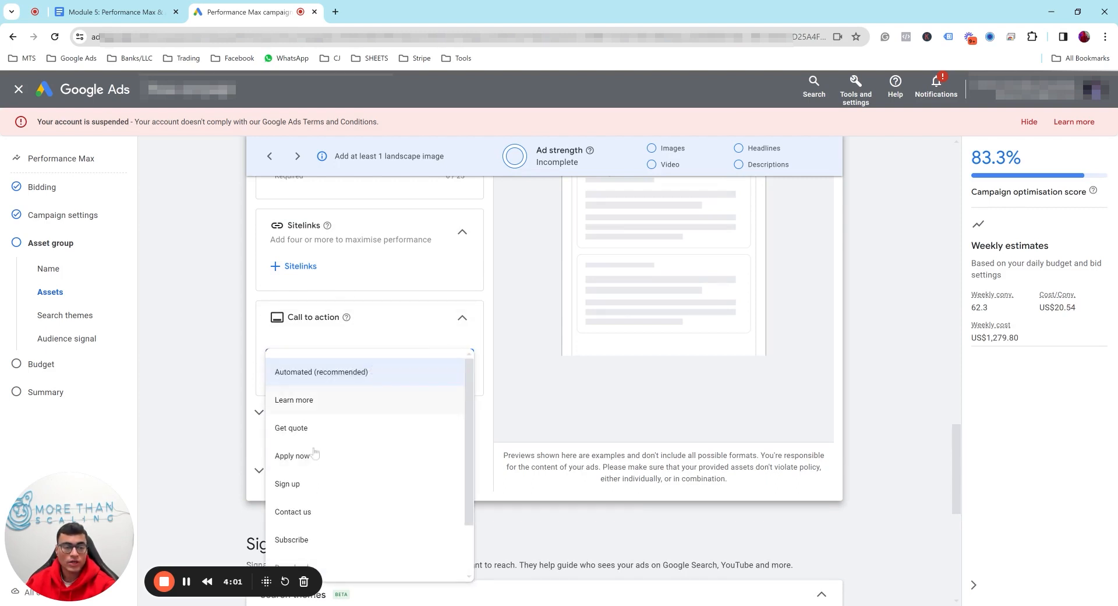
scroll(319, 493, "down", 1)
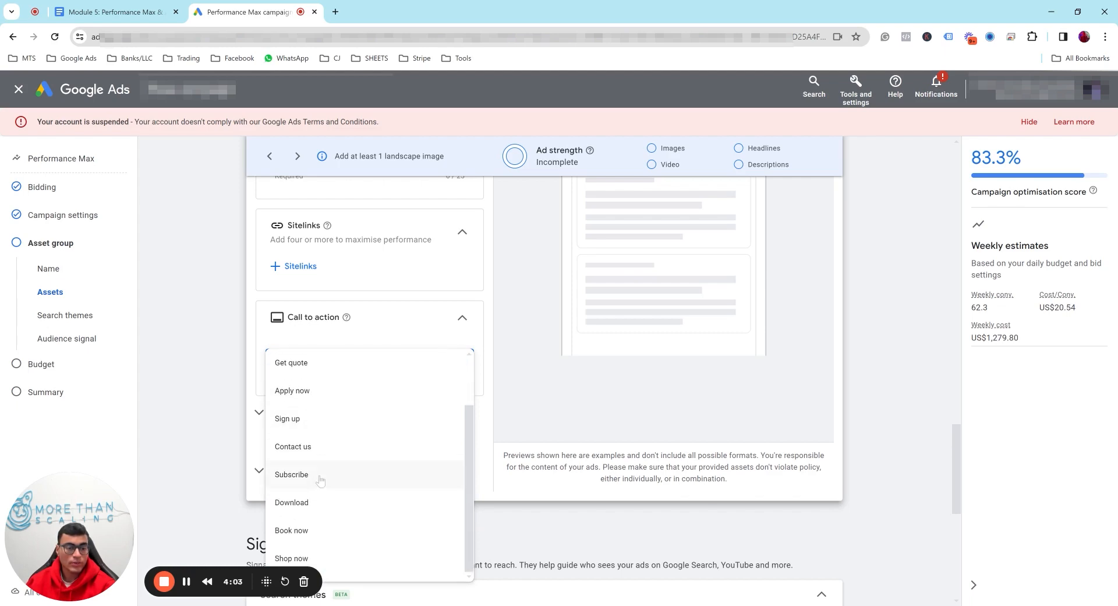
left_click(329, 558)
Step: Expand the additional asset types and review promotions, prices, calls, structured snippets, lead forms and callouts
scroll(539, 408, "down", 3)
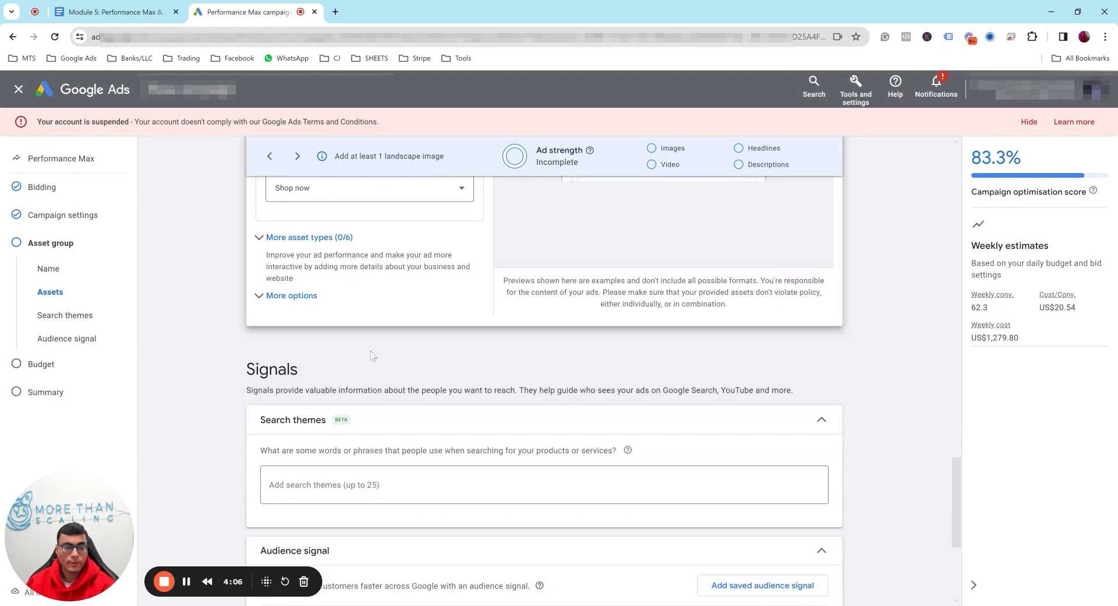
left_click(309, 301)
left_click(309, 237)
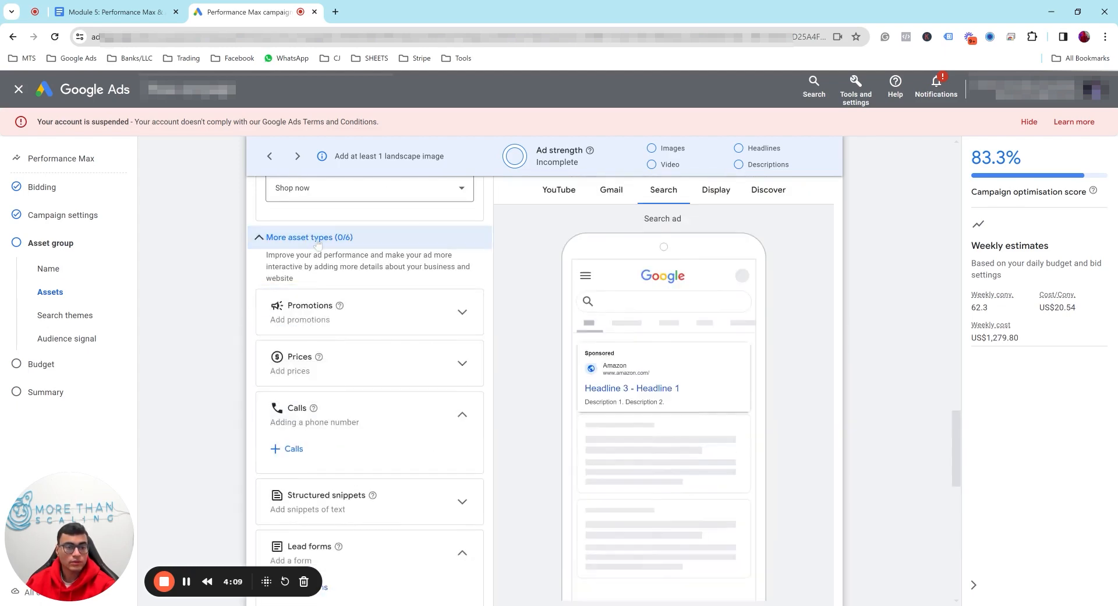
scroll(353, 369, "down", 1)
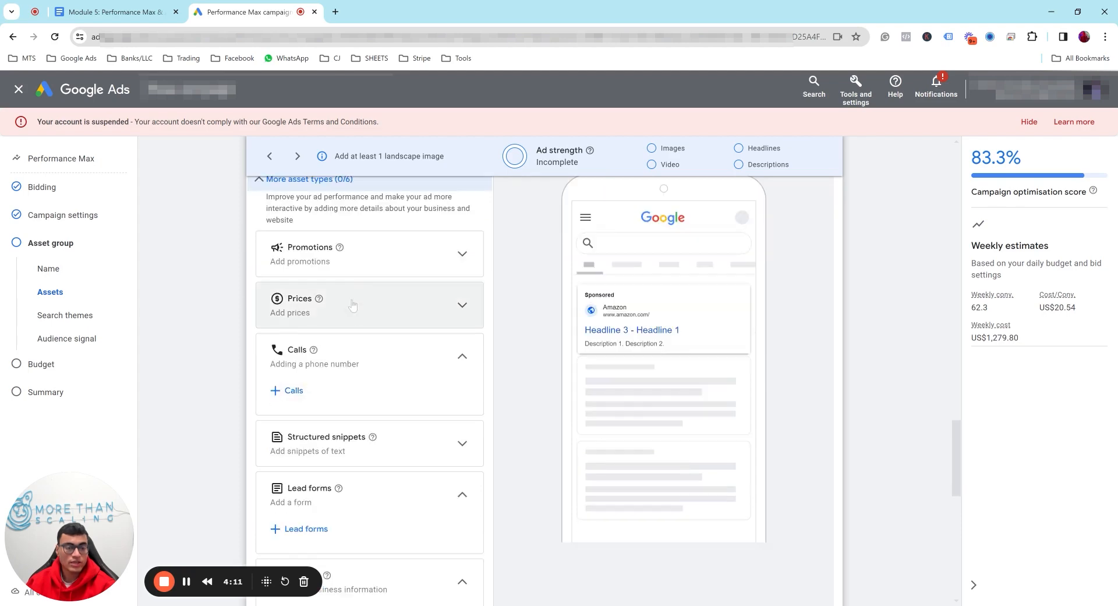
scroll(353, 304, "down", 1)
scroll(353, 373, "down", 3)
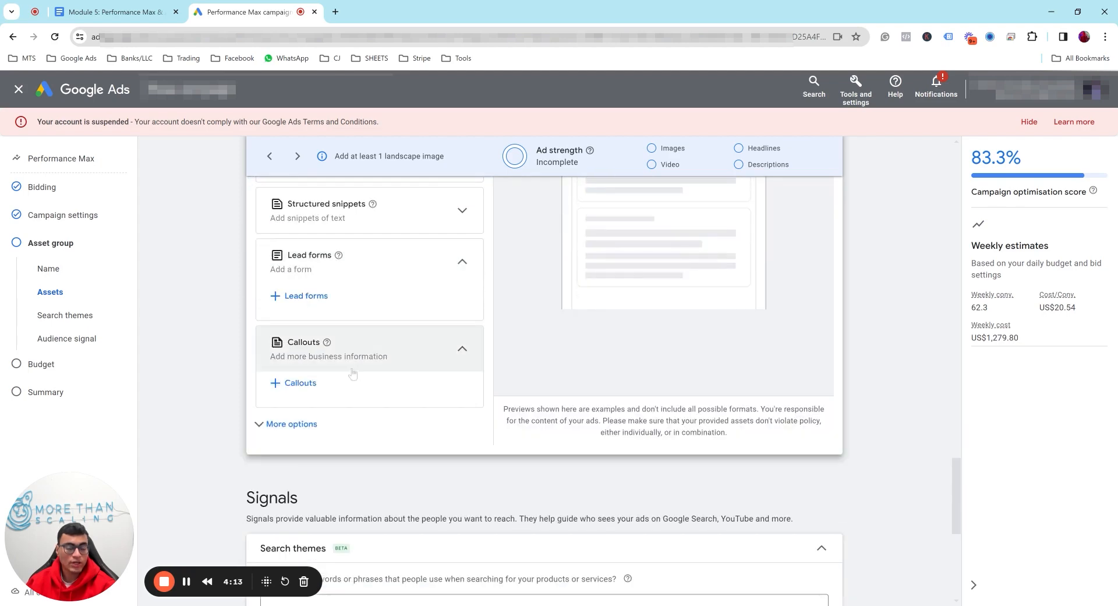
Step: Examine the Signals section's search themes and audience signal, including the search for first-party data segments
scroll(353, 373, "down", 6)
scroll(354, 376, "up", 2)
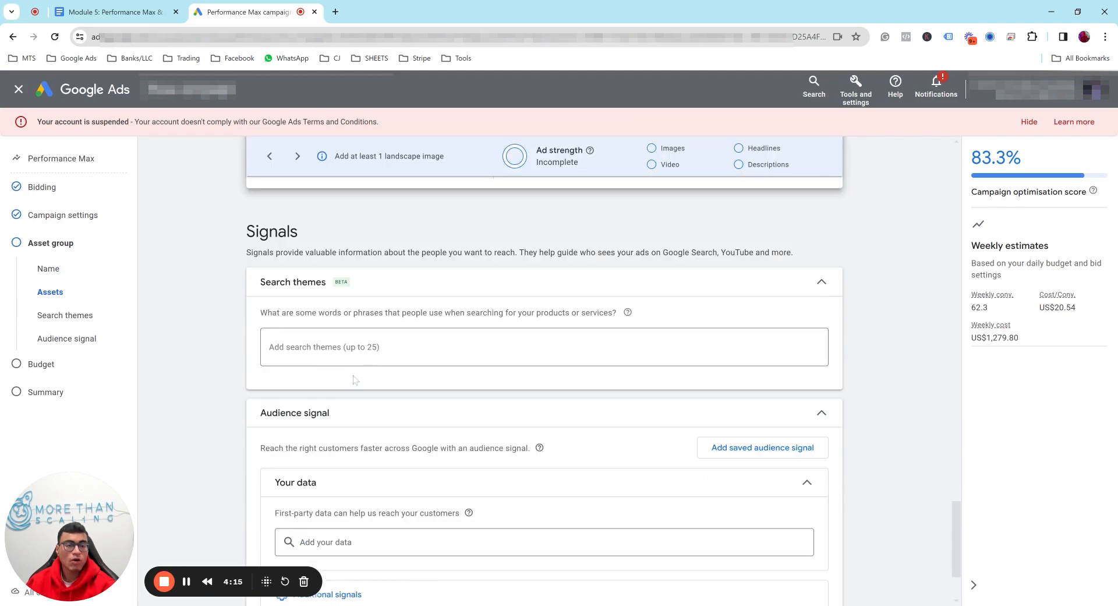
left_click_drag(259, 233, 288, 233)
left_click(241, 244)
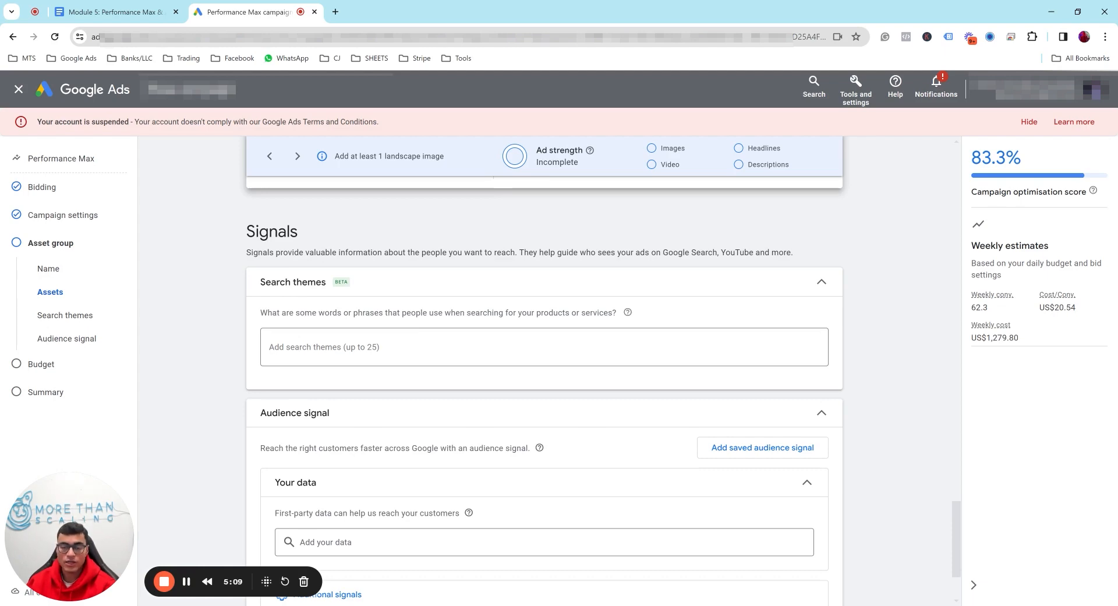
scroll(314, 325, "down", 1)
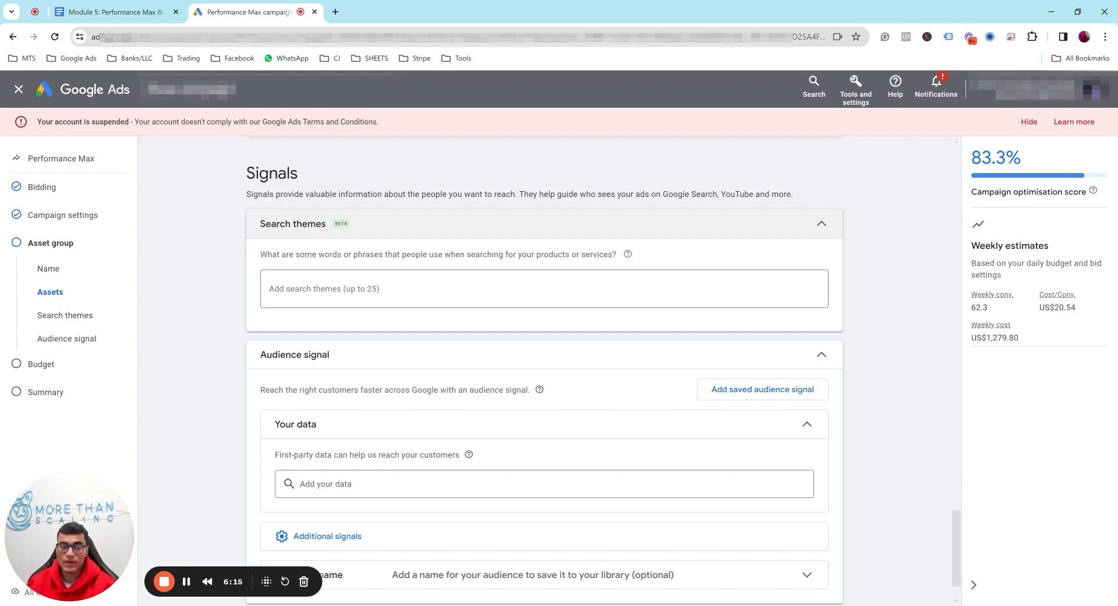
scroll(359, 261, "down", 1)
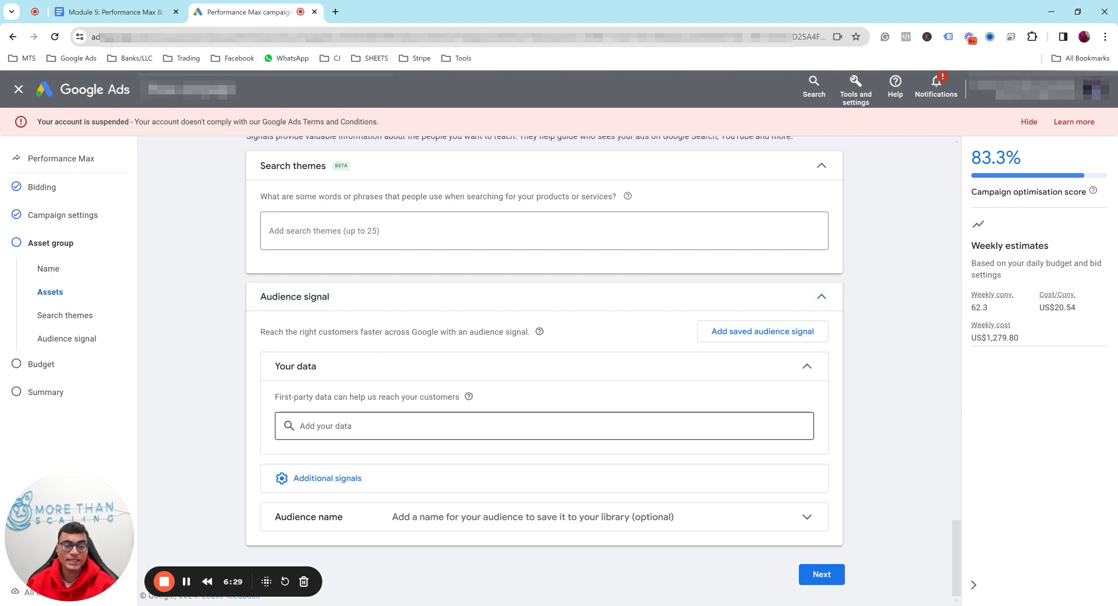
left_click(363, 426)
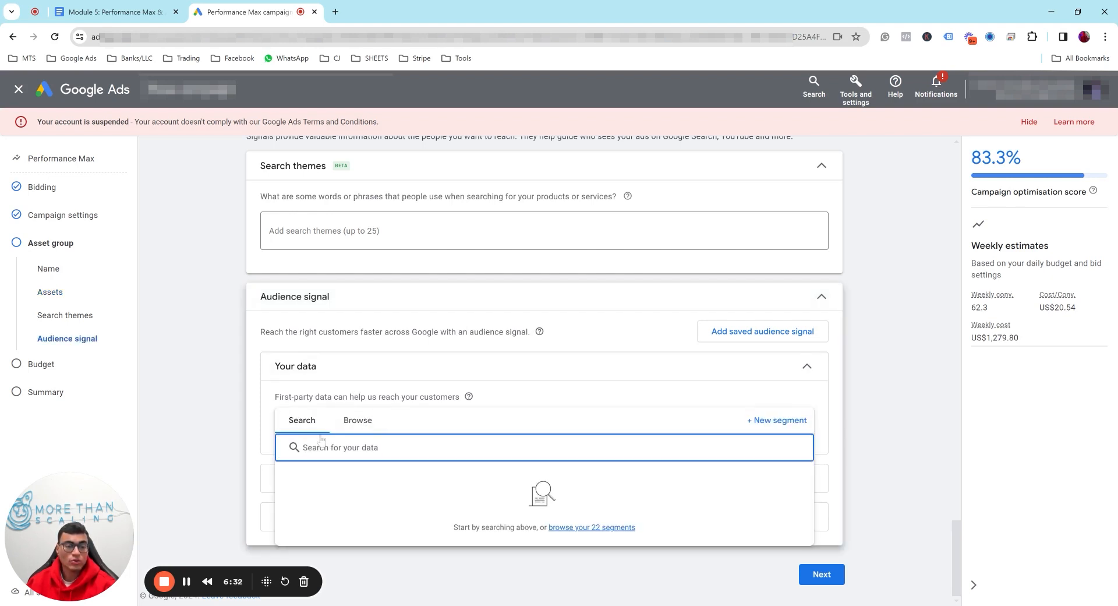
left_click(899, 381)
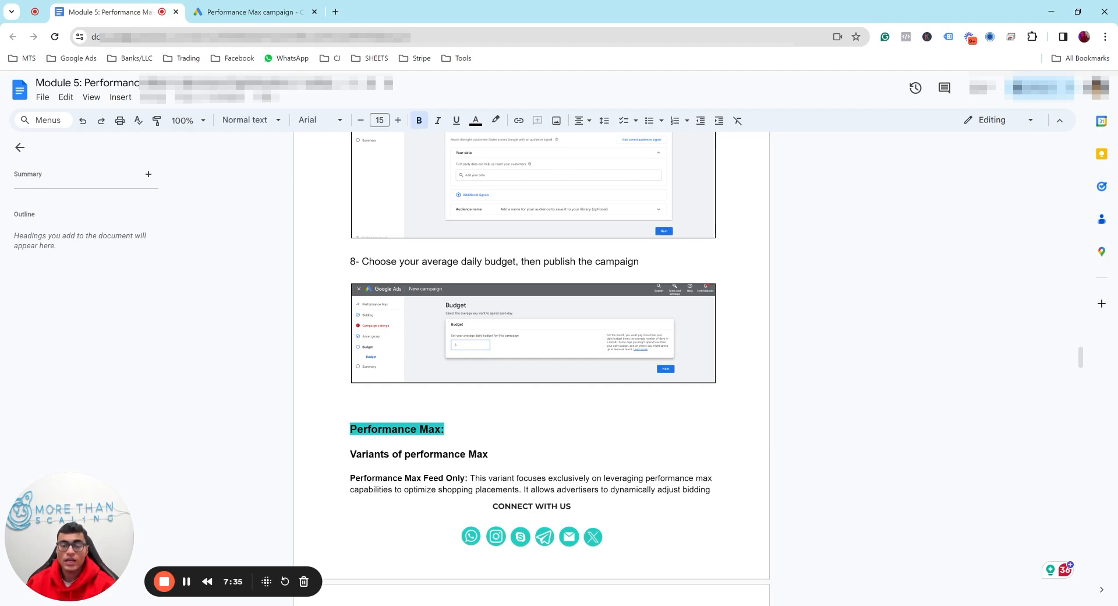
Step: Switch to the Google Ads campaign draft and view the account's Tools and settings options
left_click(271, 10)
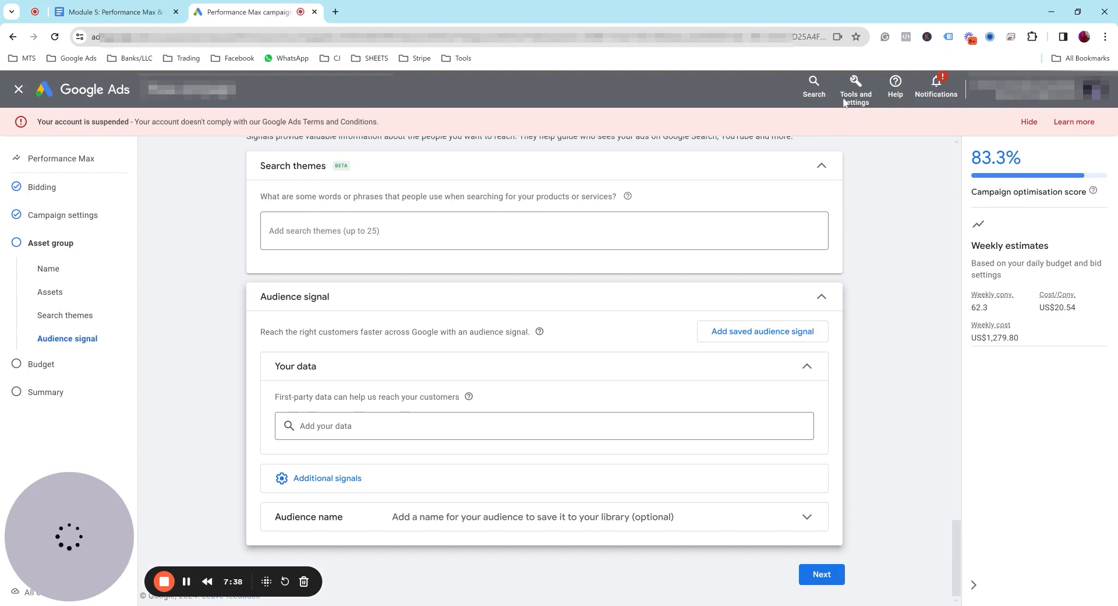
left_click(855, 101)
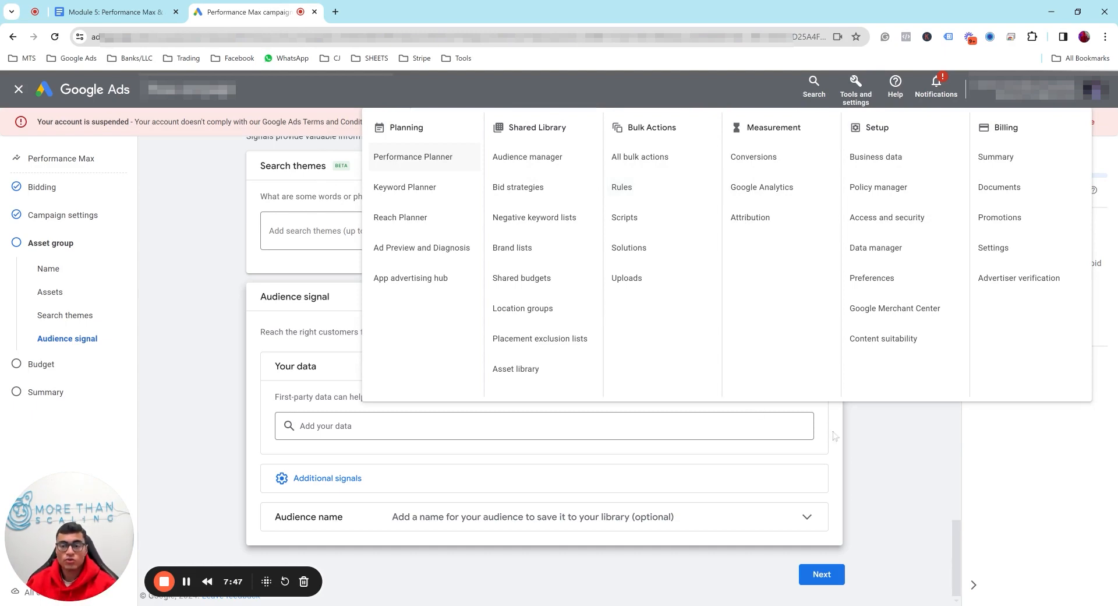
left_click(185, 5)
Step: Switch to the Module 5 document in Google Docs and read the Feed Only, Assets Only and Full Build Performance Max variants
left_click(111, 12)
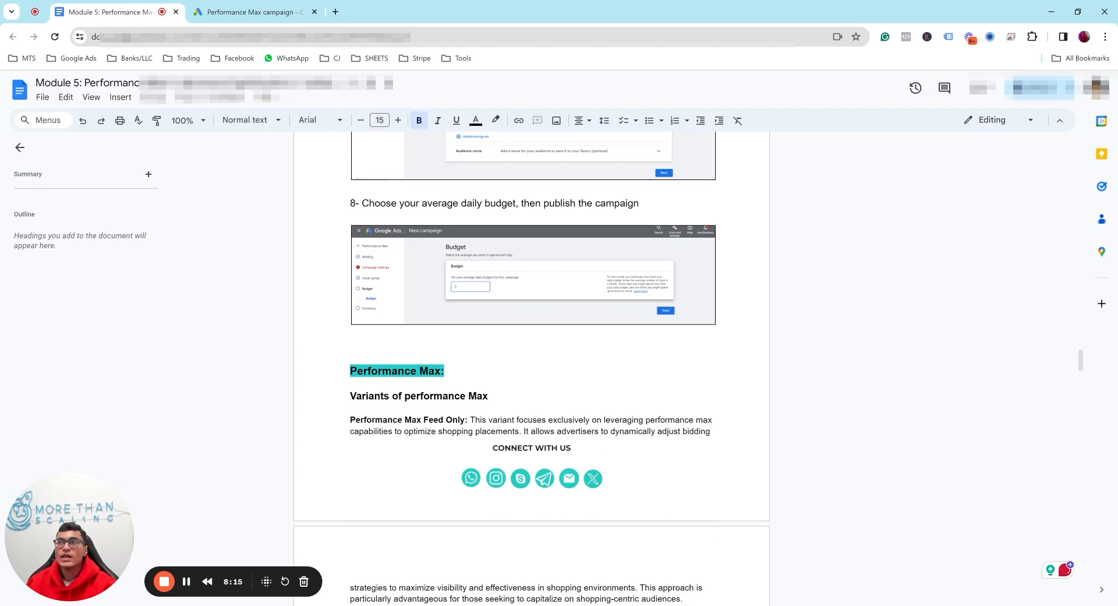
scroll(419, 239, "down", 3)
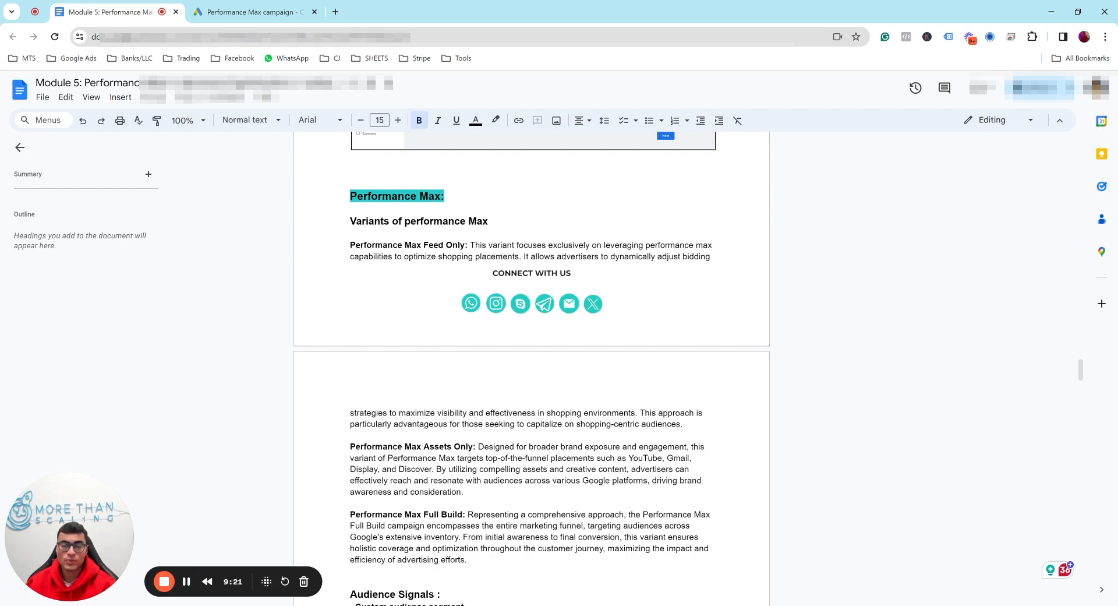
scroll(531, 349, "down", 2)
scroll(531, 349, "up", 1)
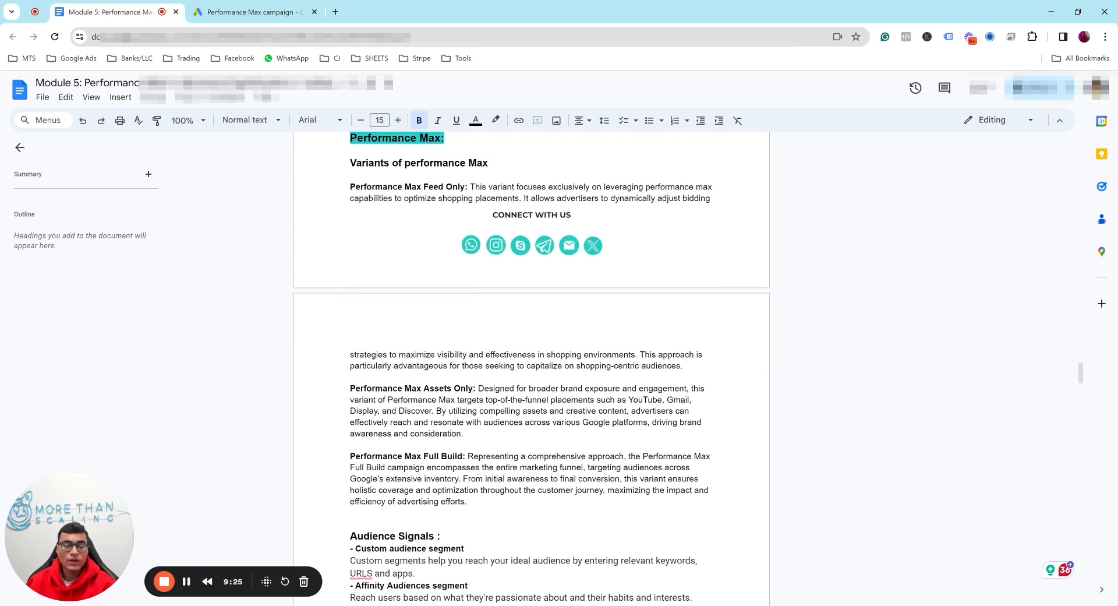
scroll(531, 367, "up", 1)
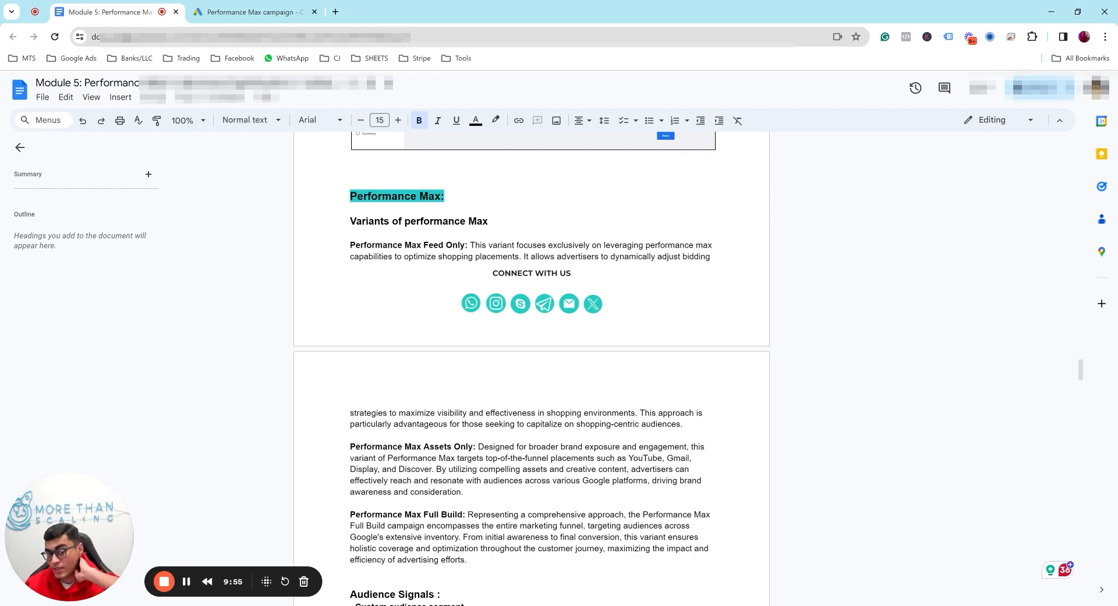
scroll(531, 367, "down", 2)
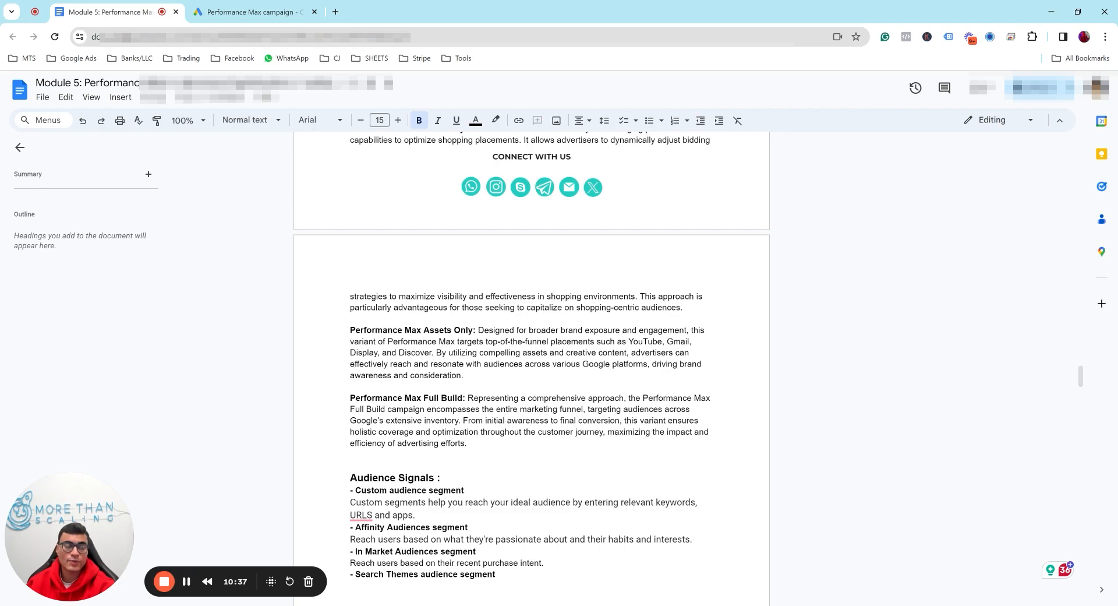
Step: Check the Signals section in Google Ads, then return to the Google Docs module and review its audience signals and Performance Max variants
left_click(268, 7)
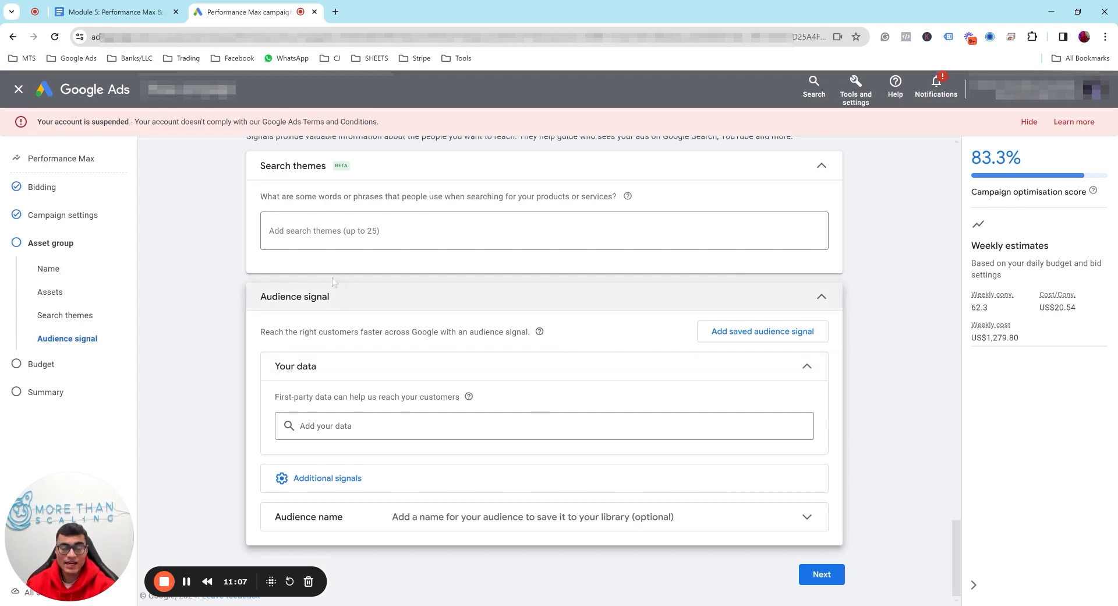
left_click(150, 4)
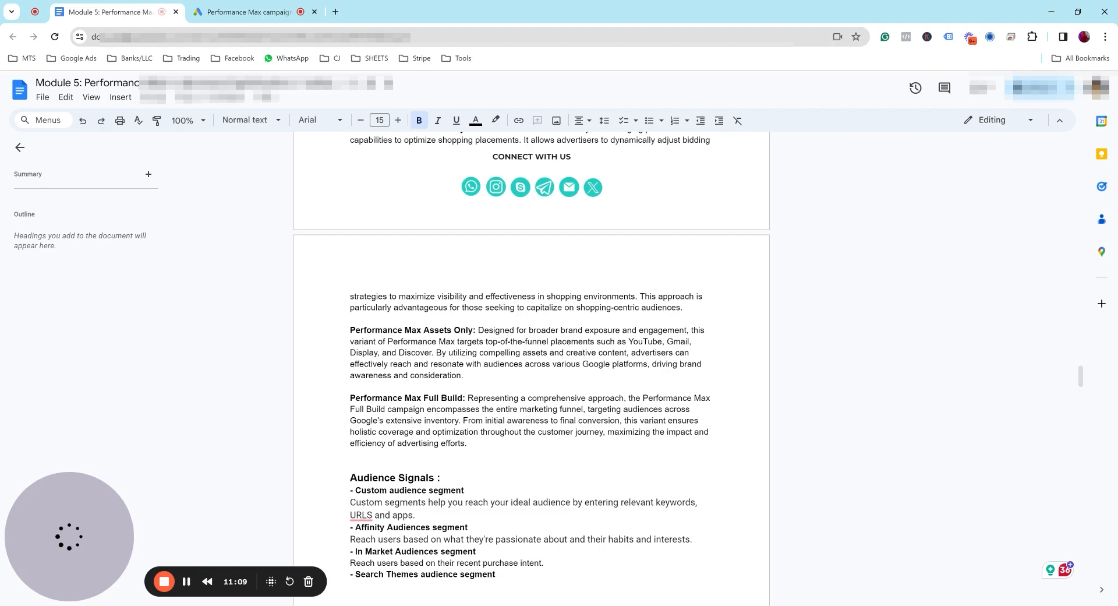
scroll(531, 367, "down", 3)
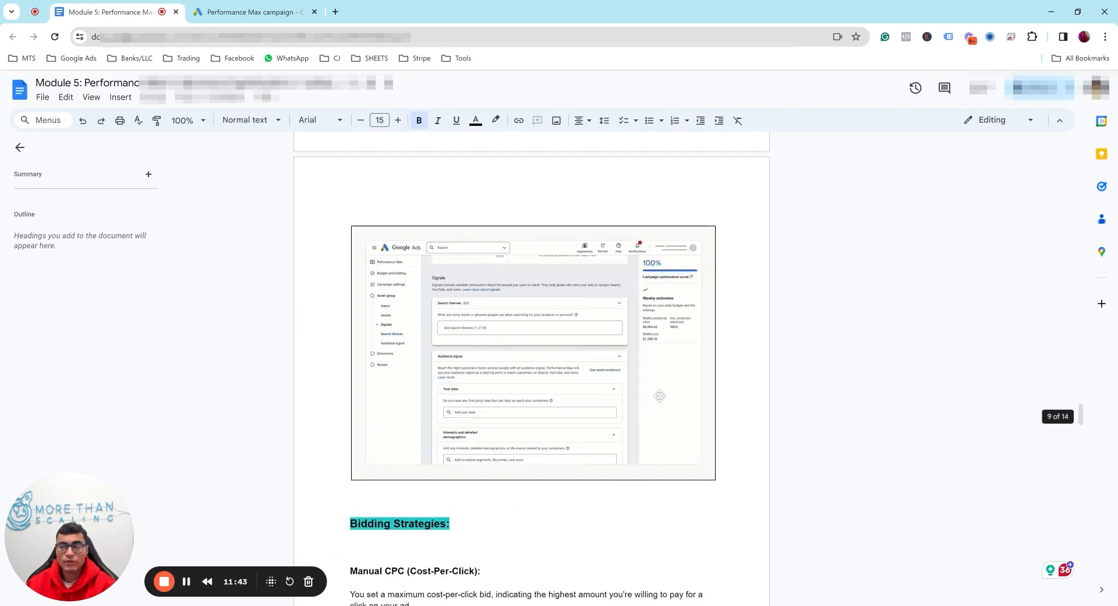
scroll(659, 394, "up", 15)
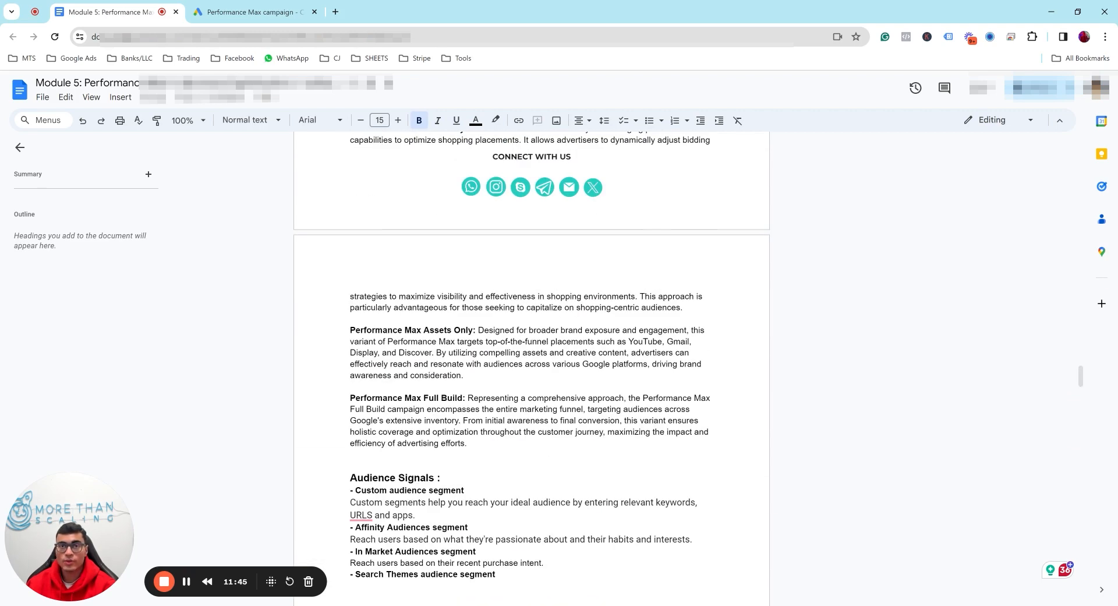
scroll(532, 369, "up", 2)
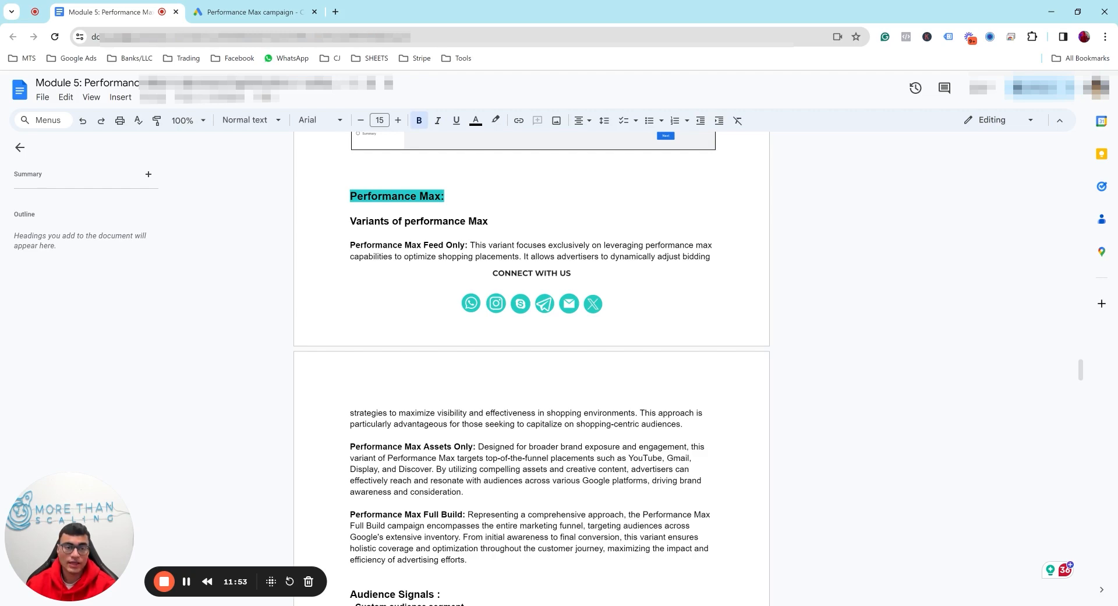
Step: Read the document's Audience Signals section, covering the custom, affinity, in-market and search themes audience segments
scroll(532, 369, "down", 4)
scroll(532, 368, "down", 5)
scroll(532, 369, "up", 3)
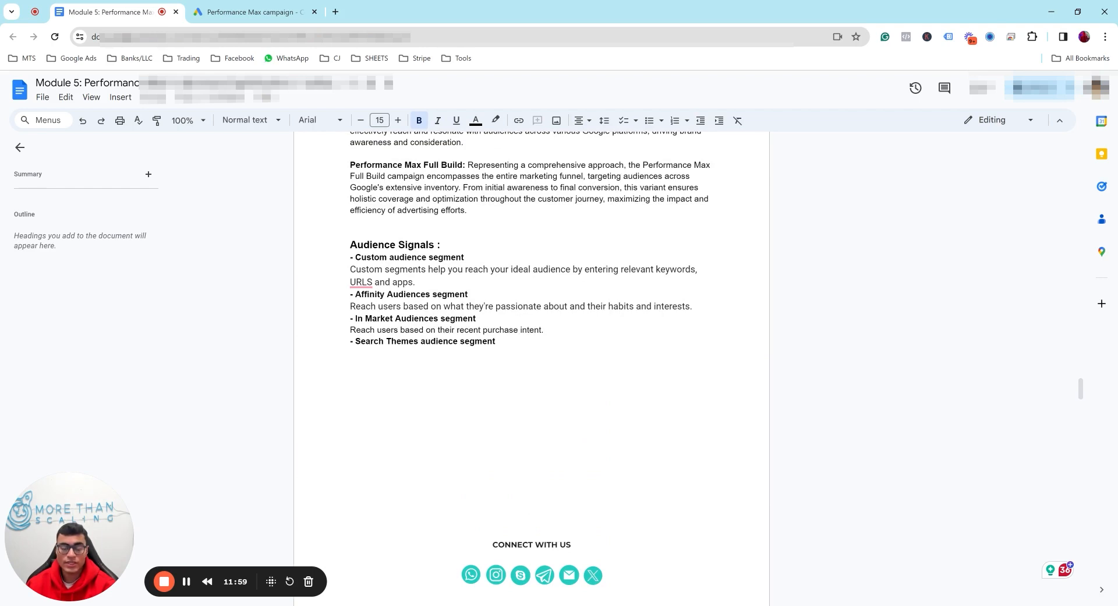
scroll(531, 369, "down", 1)
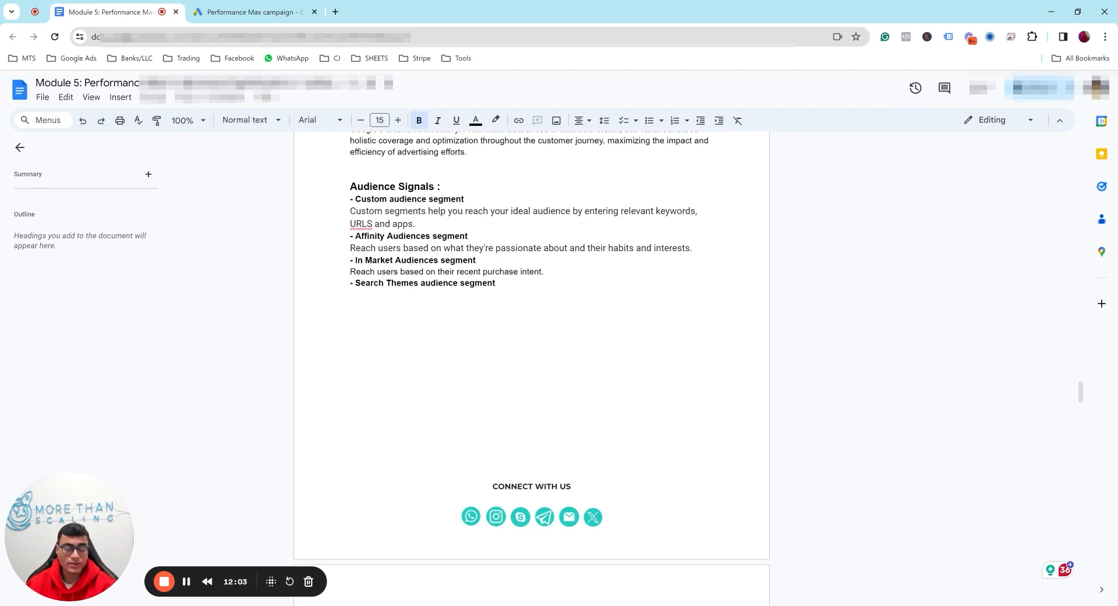
scroll(532, 368, "up", 1)
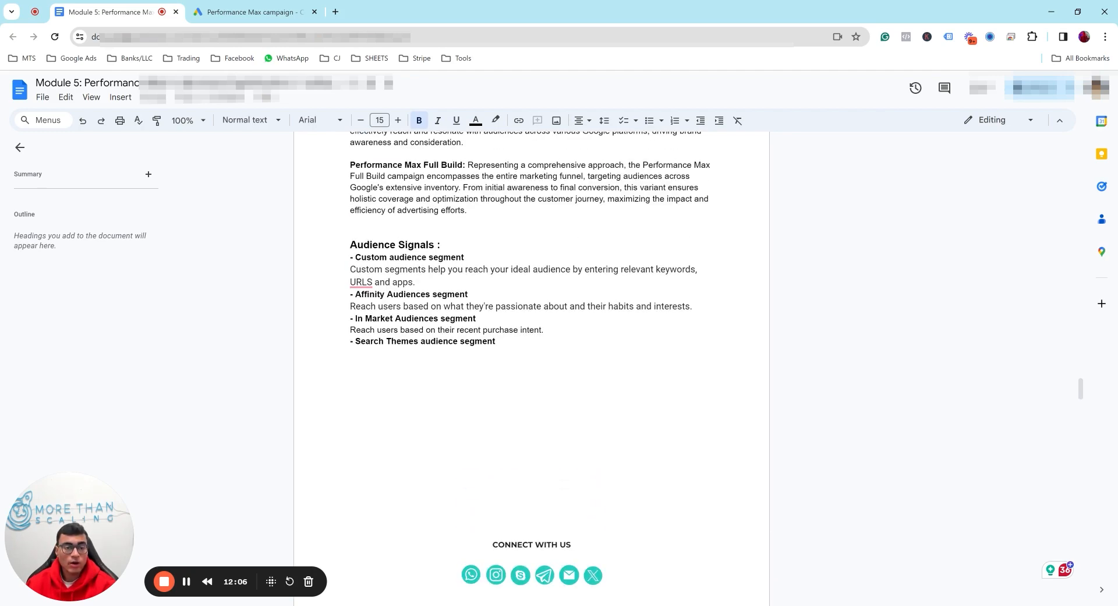
left_click_drag(350, 245, 437, 244)
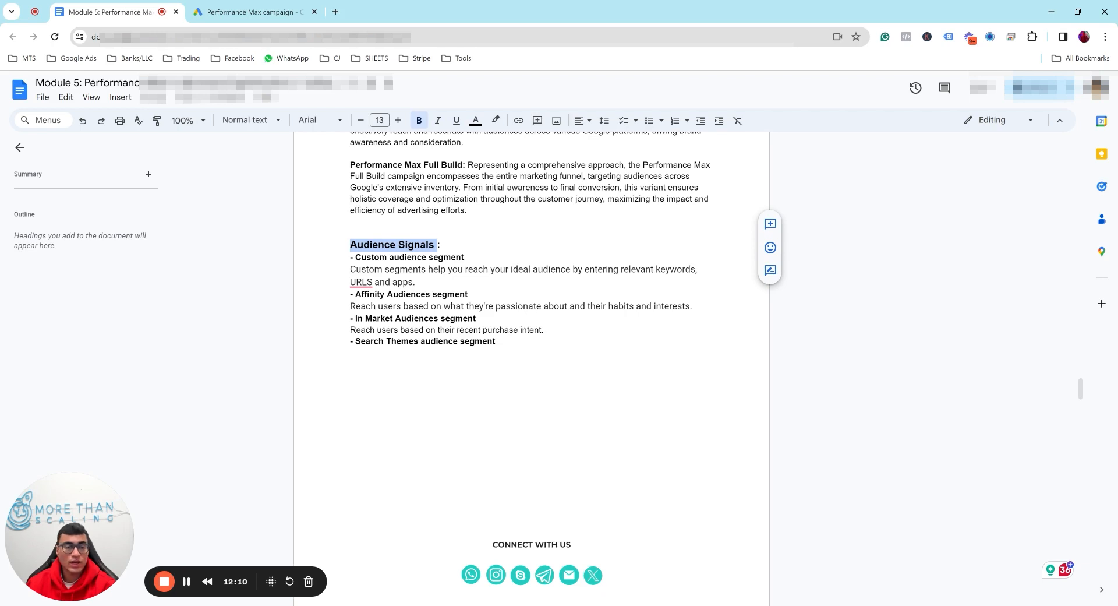
left_click_drag(367, 256, 443, 257)
left_click_drag(470, 294, 449, 318)
left_click_drag(370, 341, 414, 341)
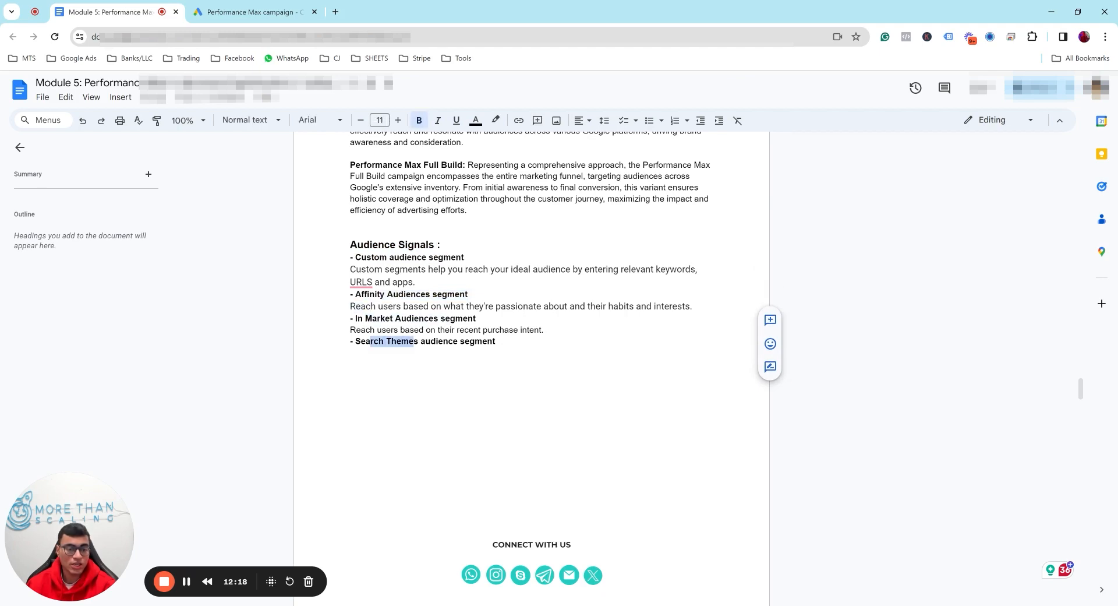
Step: Review the signals screenshot and the Bidding Strategies section, from Manual CPC through Maximize Conversions and Target ROAS to Target Impression Share
scroll(414, 339, "down", 10)
scroll(414, 339, "up", 2)
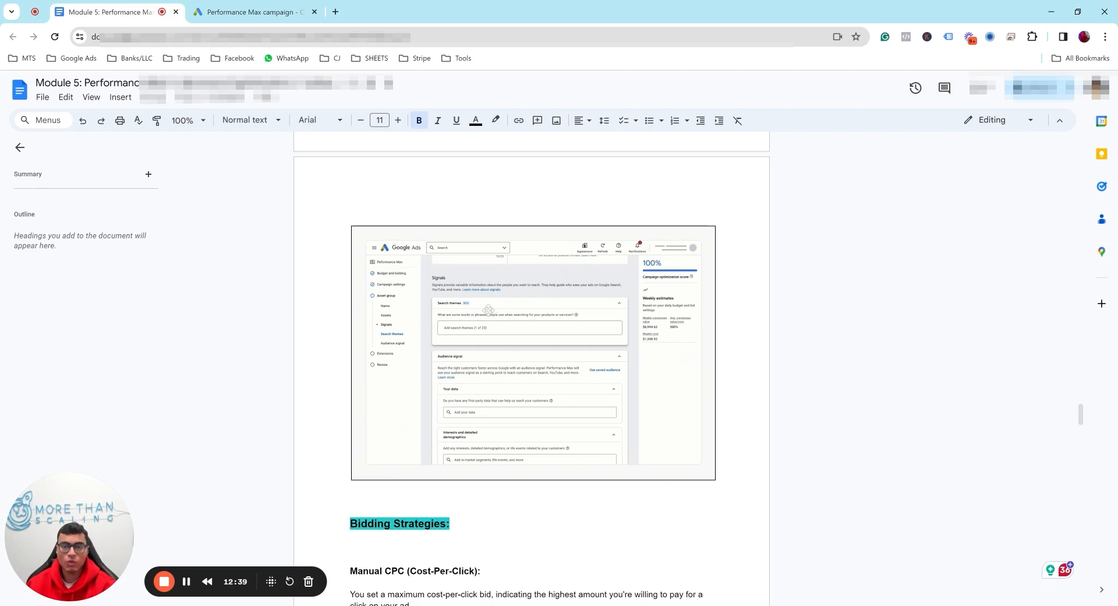
scroll(488, 310, "down", 6)
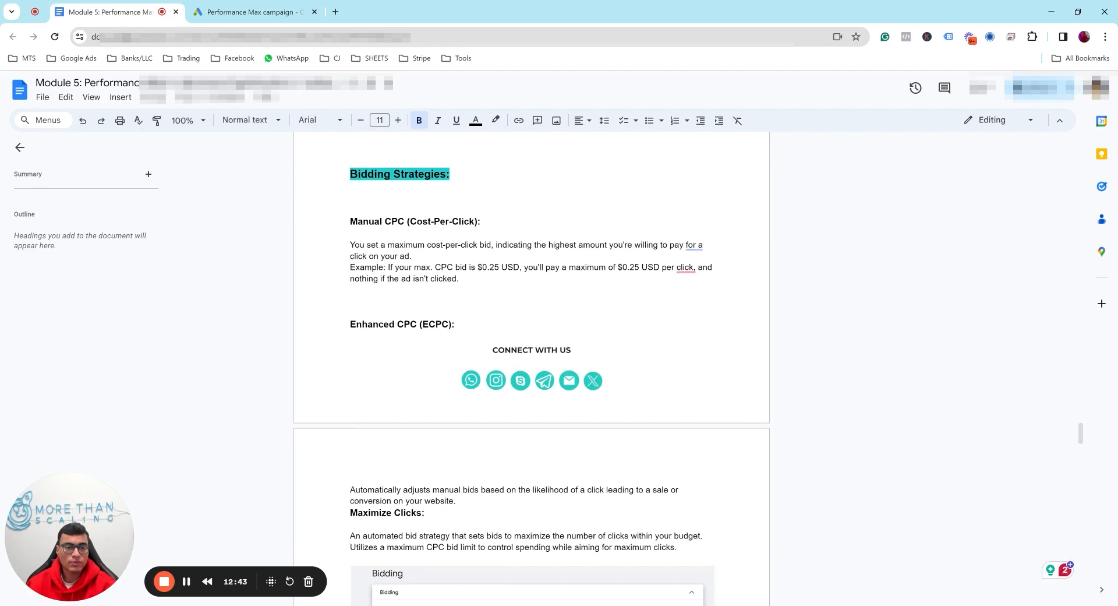
scroll(531, 367, "down", 5)
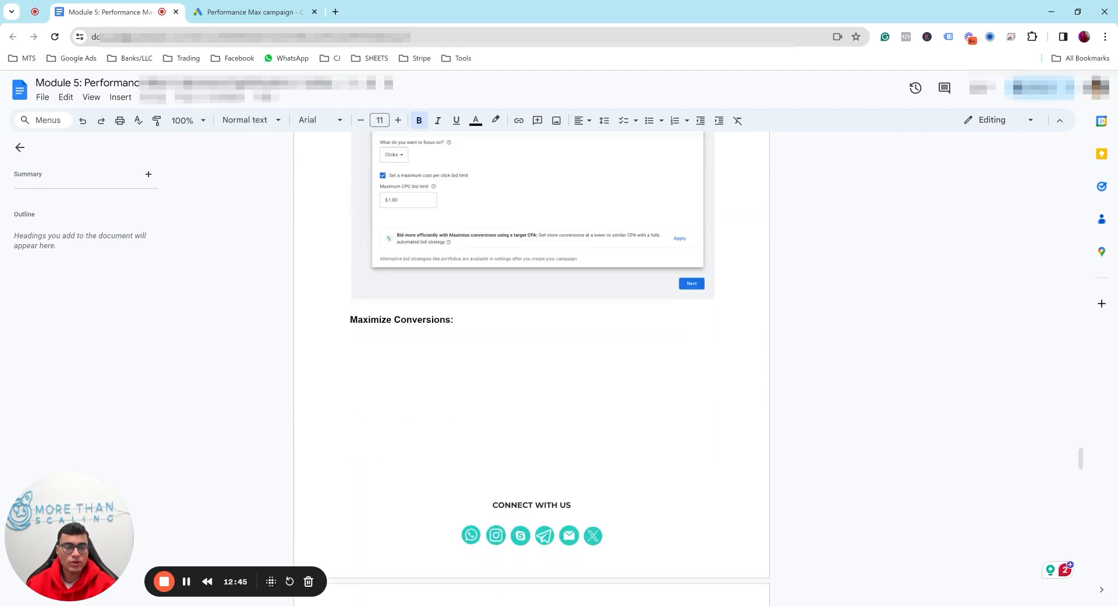
scroll(531, 367, "down", 4)
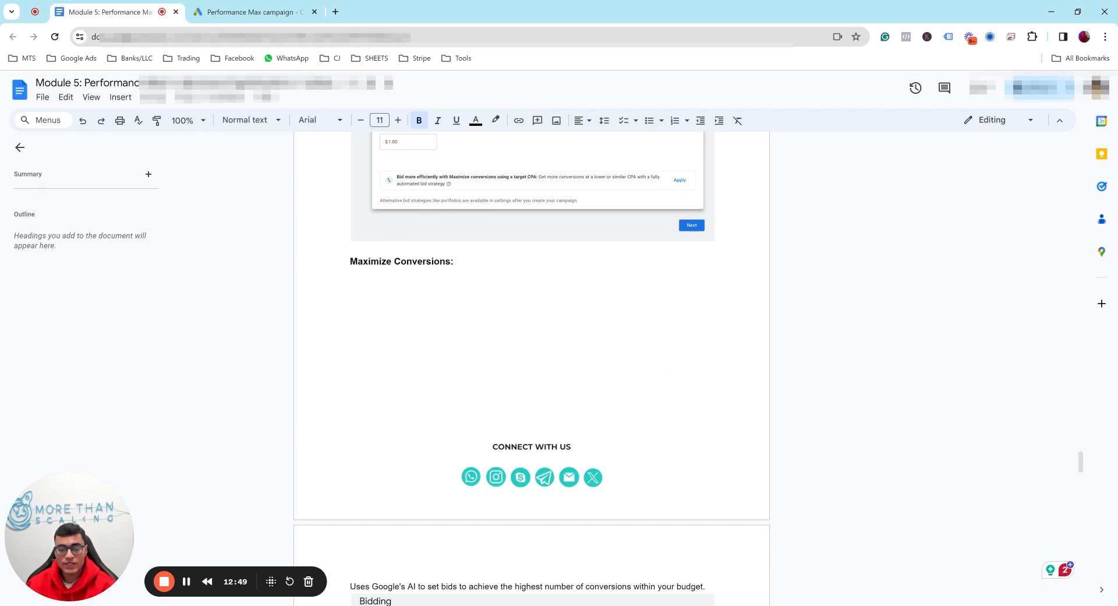
scroll(532, 367, "down", 5)
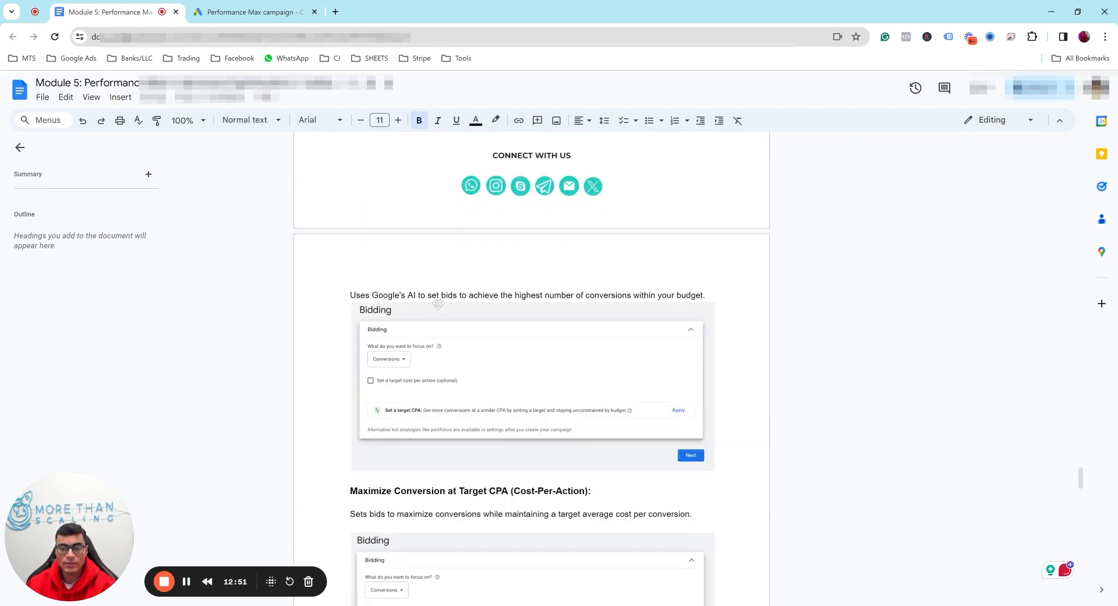
scroll(432, 305, "down", 5)
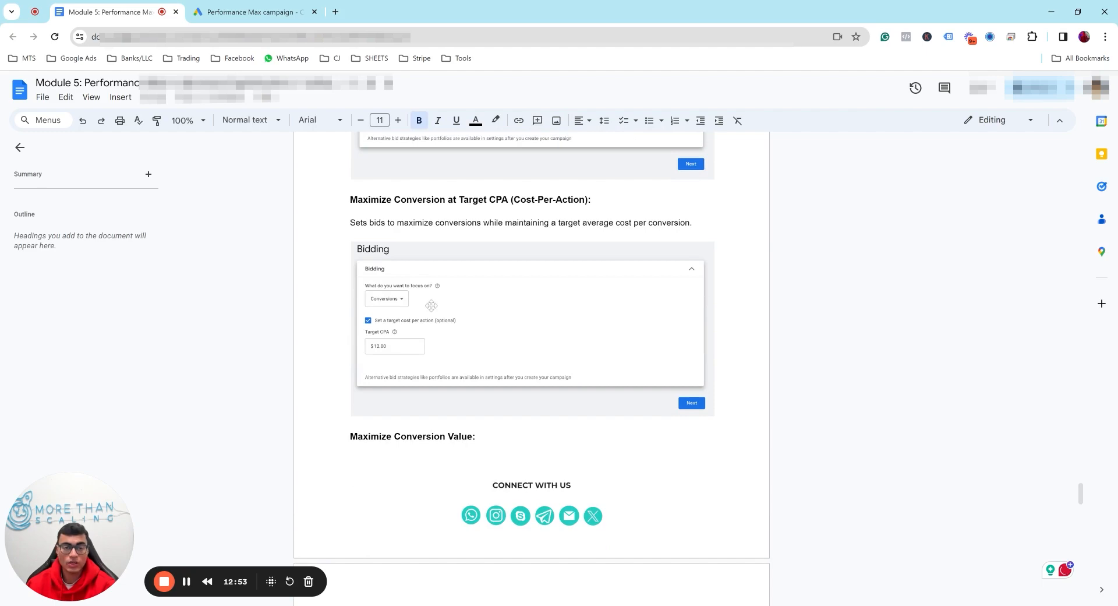
scroll(432, 305, "down", 5)
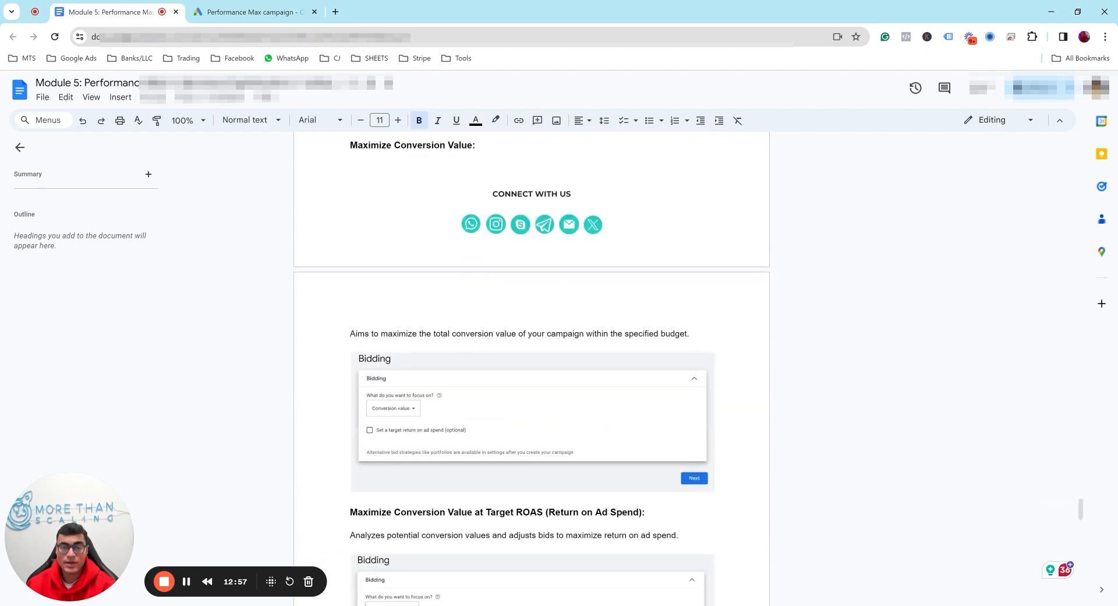
scroll(432, 305, "down", 4)
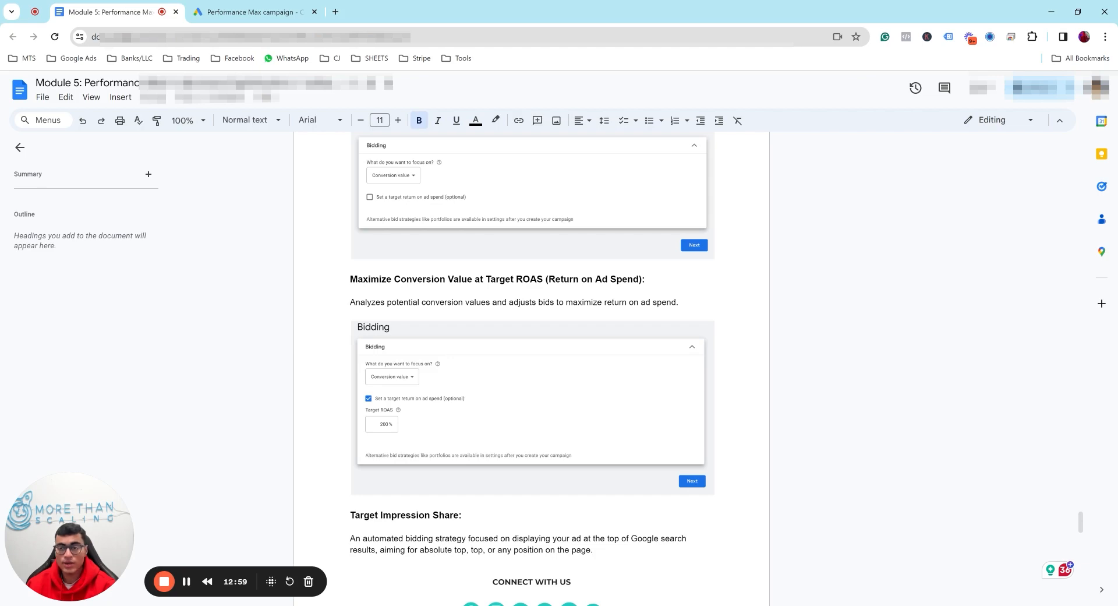
scroll(432, 301, "down", 3)
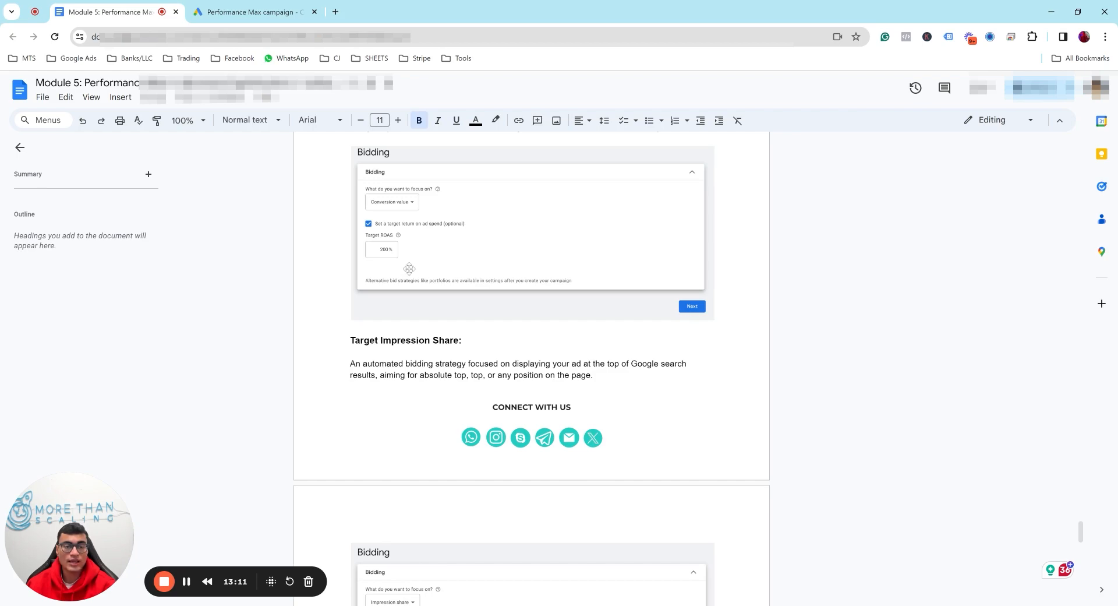
scroll(410, 269, "down", 9)
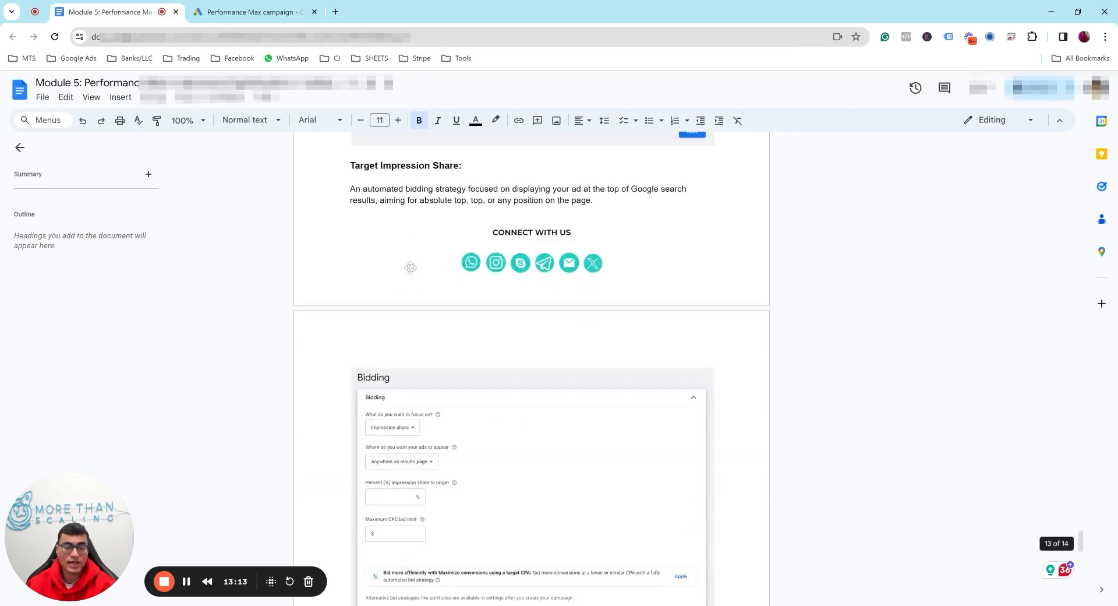
Step: Read the Campaign Scaling Strategies for Search and Shopping, ending with the full funnel Performance Max entry
scroll(409, 268, "down", 2)
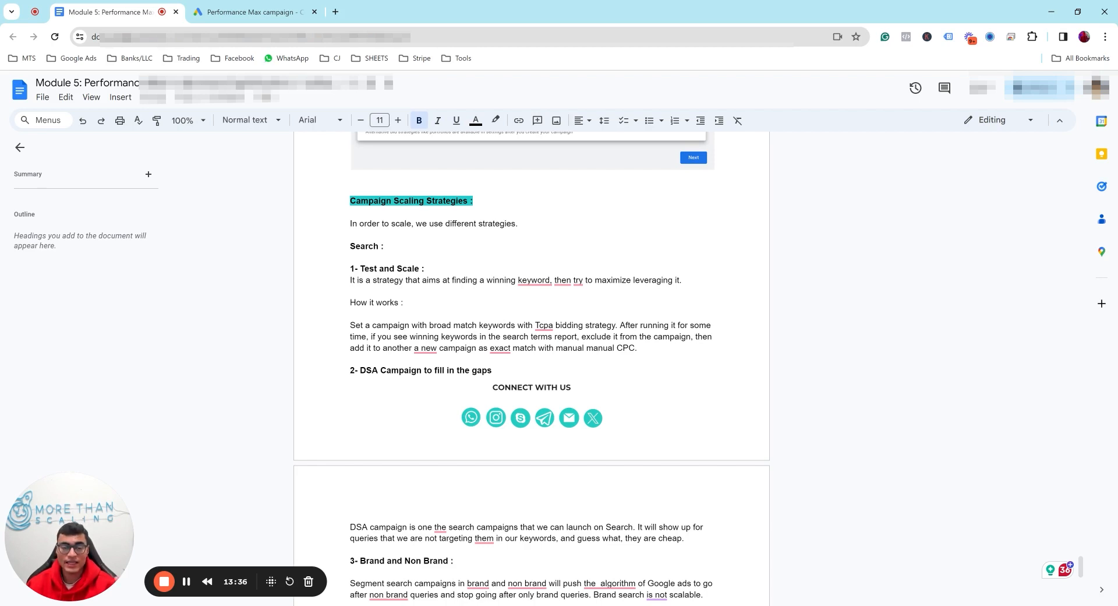
scroll(531, 367, "down", 1)
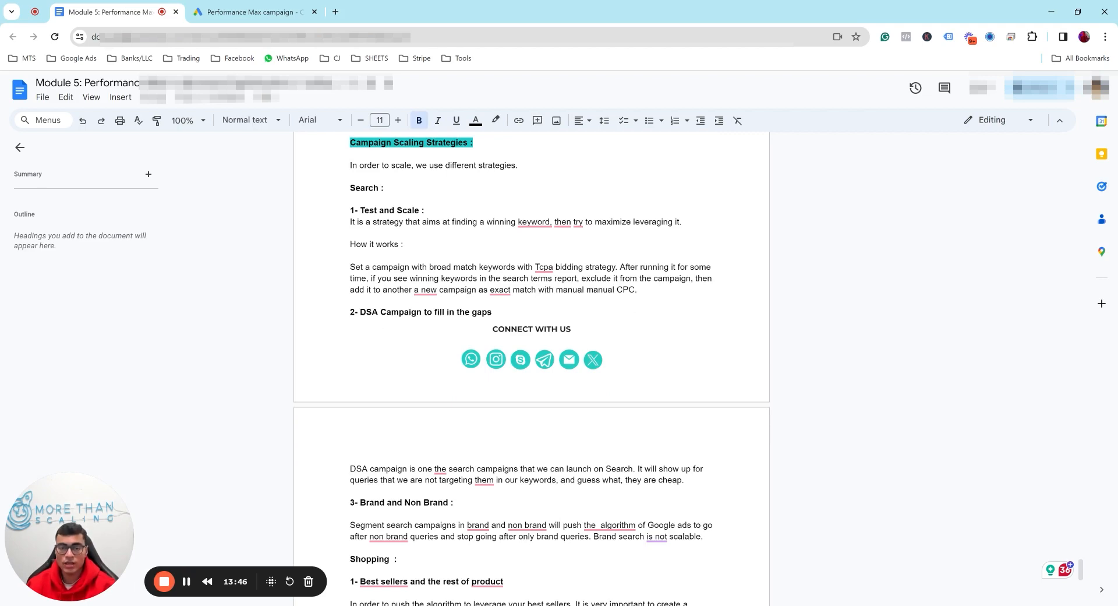
scroll(531, 367, "down", 3)
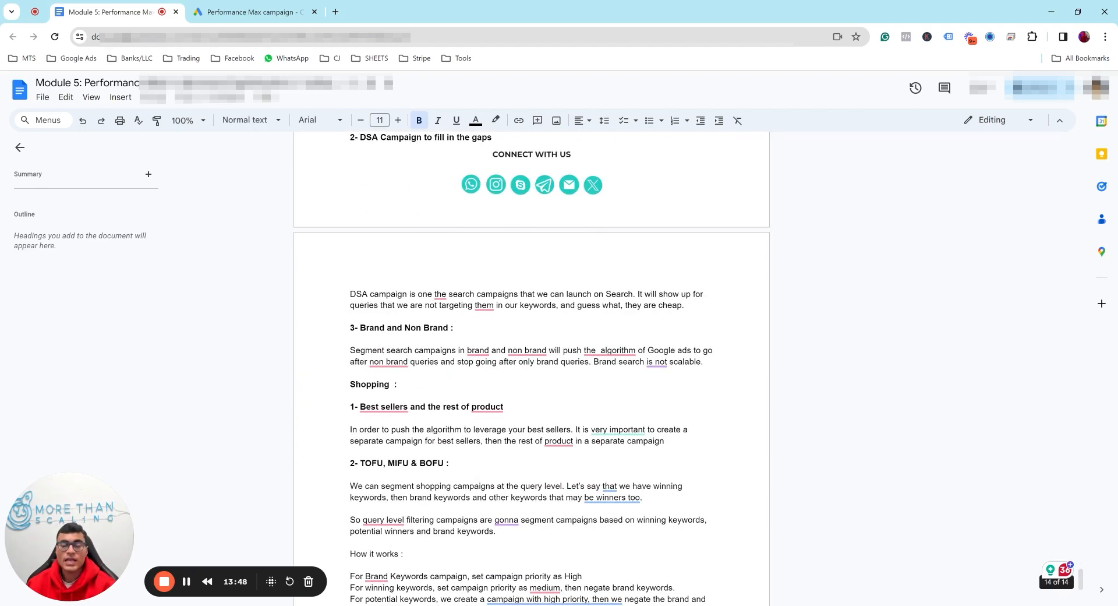
scroll(531, 367, "up", 2)
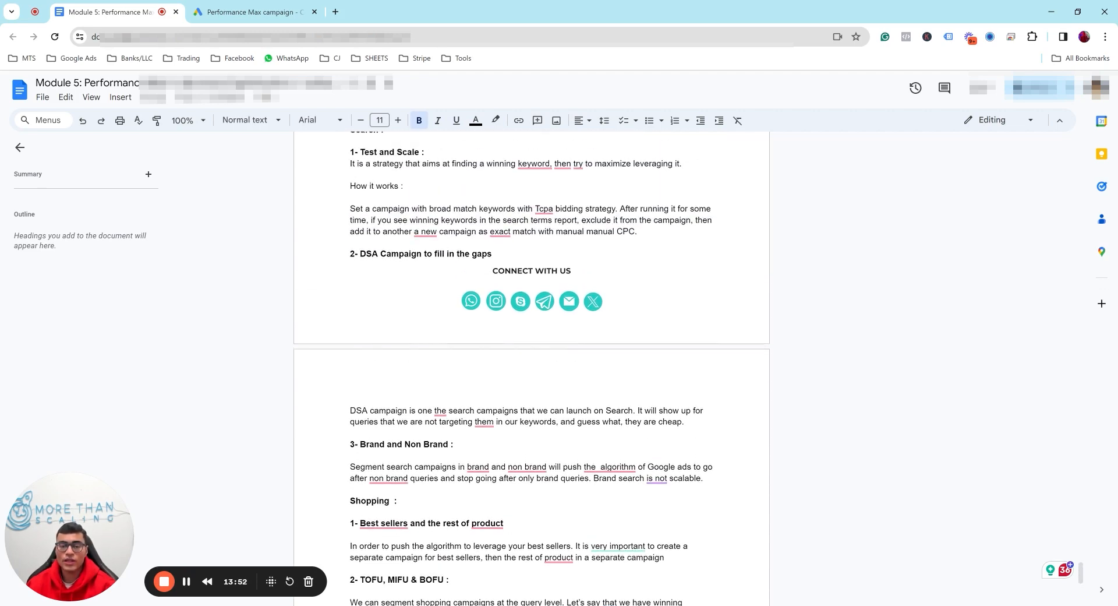
scroll(531, 367, "down", 2)
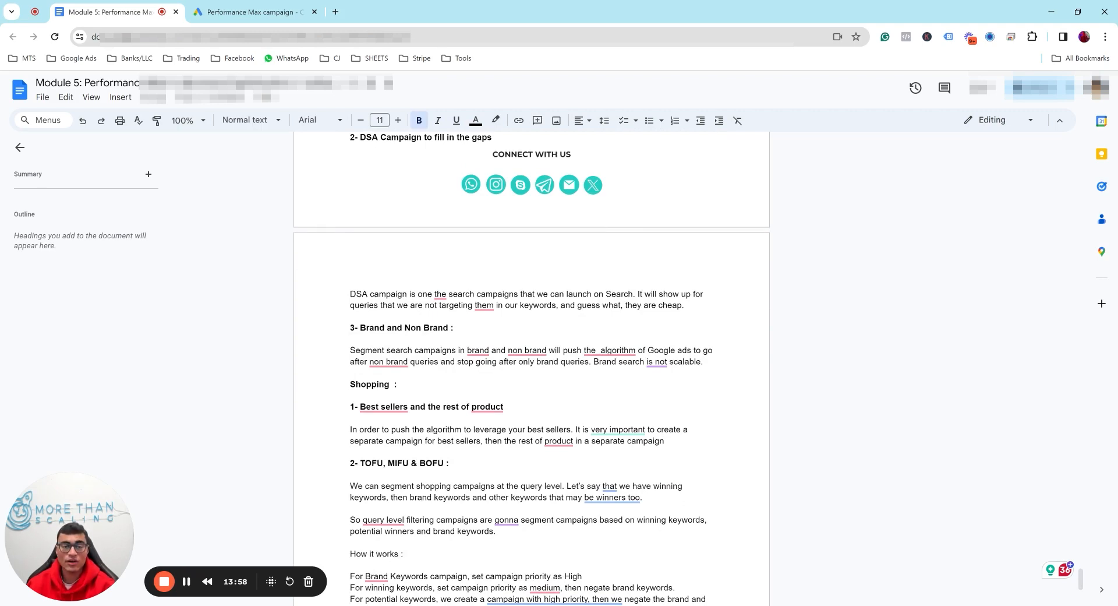
scroll(532, 368, "up", 1)
scroll(532, 369, "down", 3)
scroll(532, 369, "down", 1)
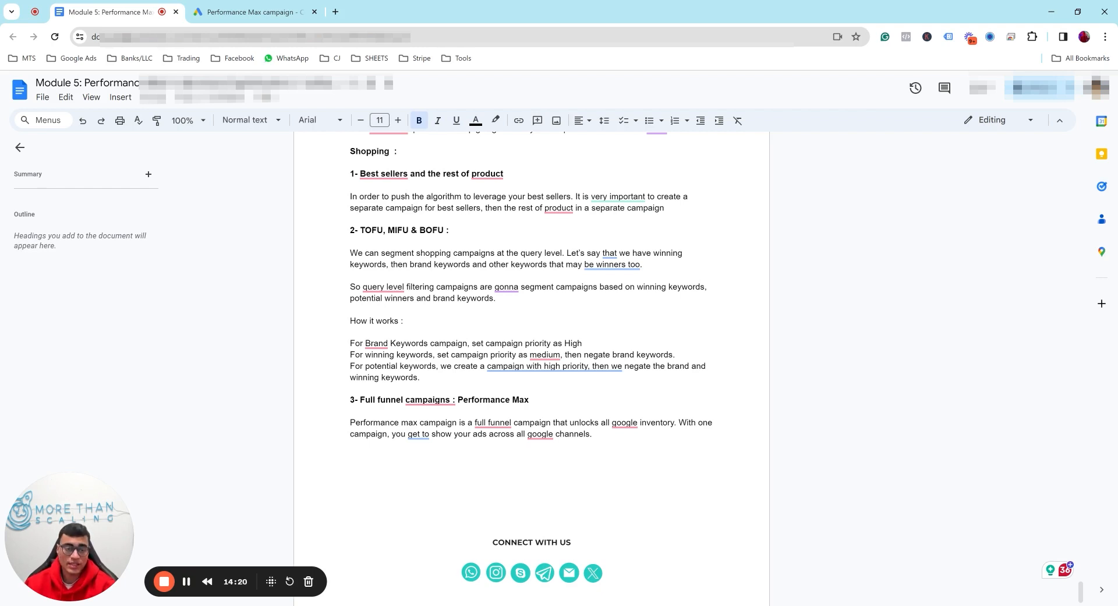
scroll(532, 367, "down", 1)
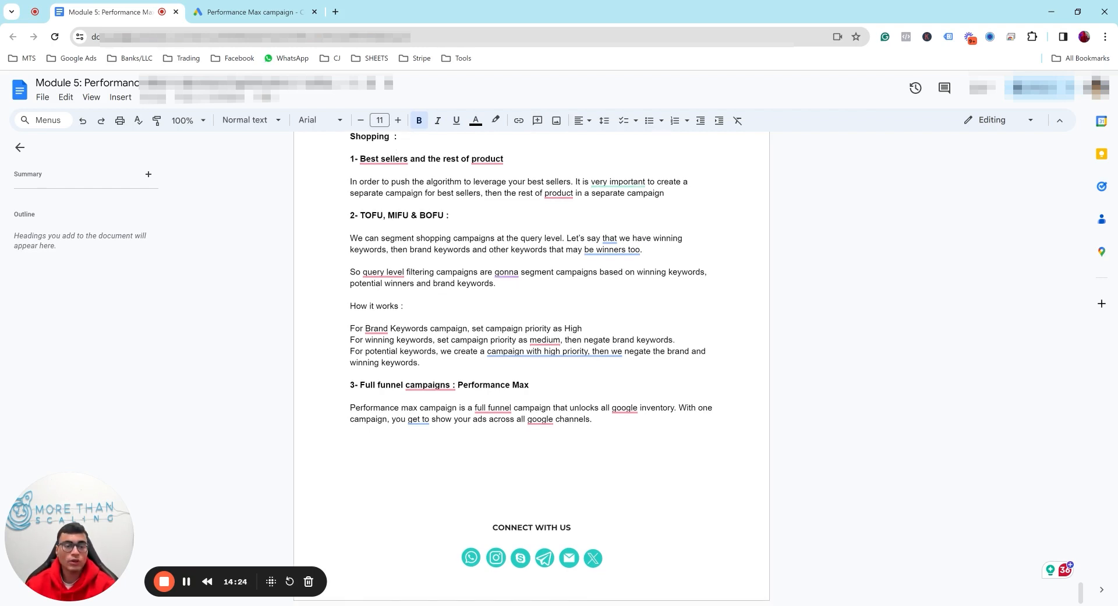
left_click_drag(531, 385, 458, 385)
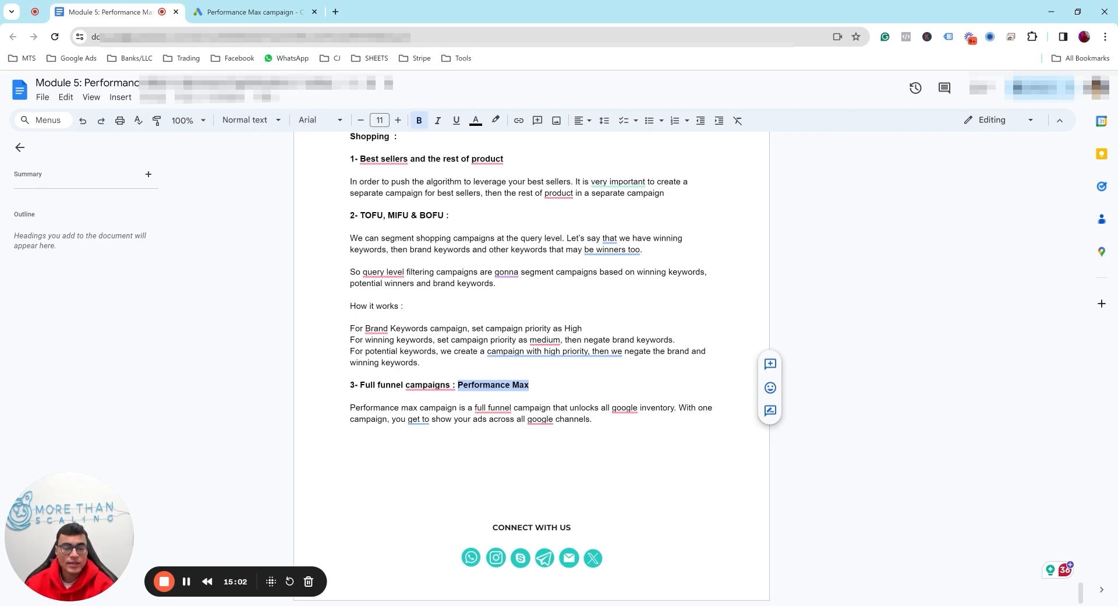
Step: Revisit the bidding strategy screenshots, then recheck the Shopping and Search scaling strategies back to the Campaign Scaling Strategies heading
scroll(531, 367, "up", 15)
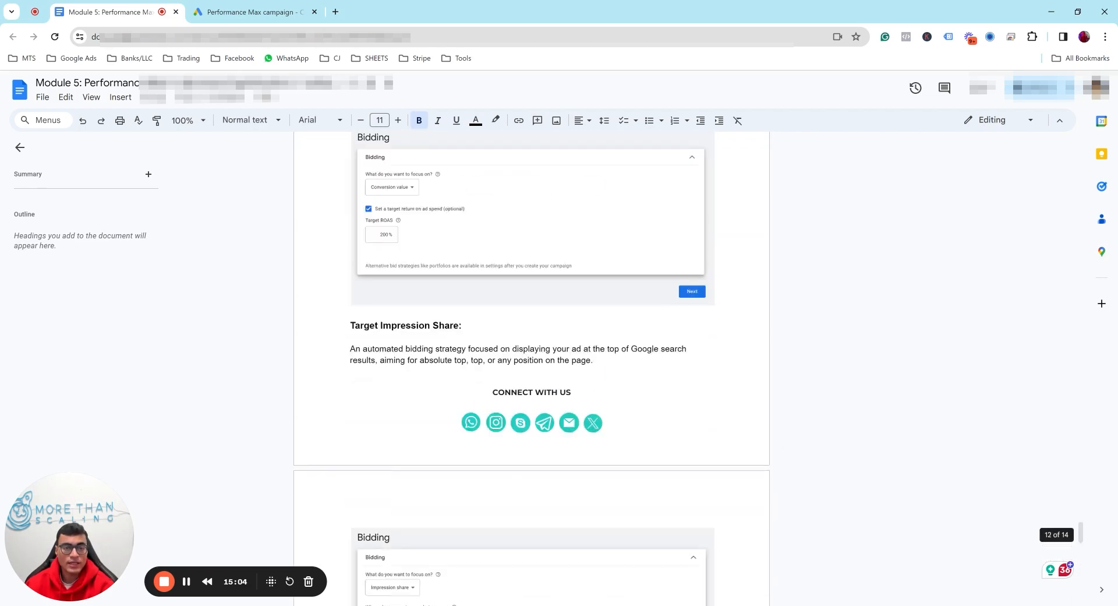
scroll(531, 367, "up", 8)
scroll(531, 367, "down", 12)
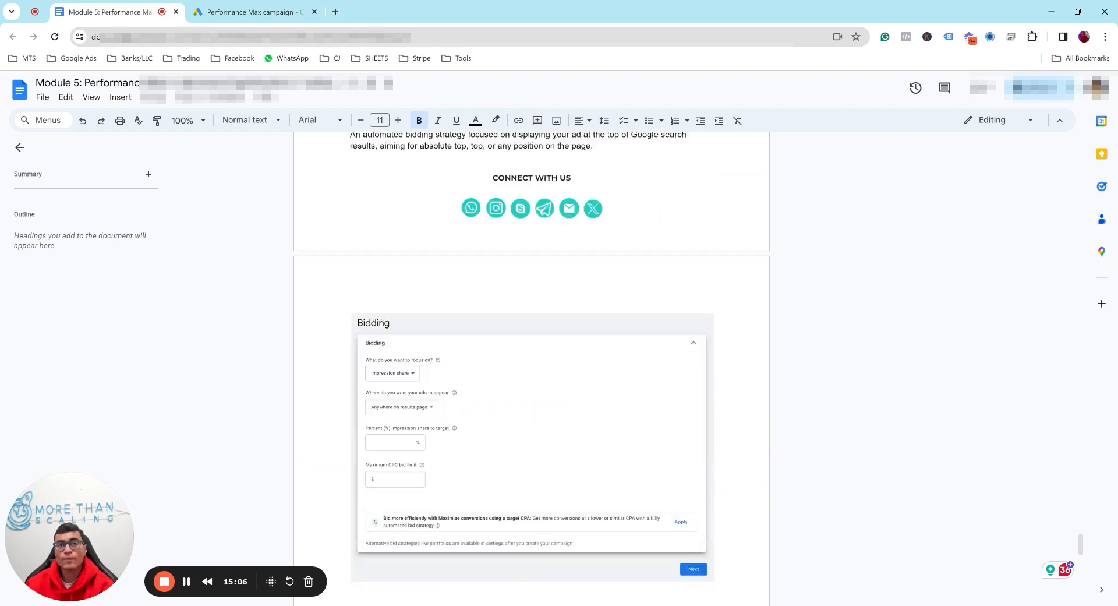
scroll(531, 367, "down", 15)
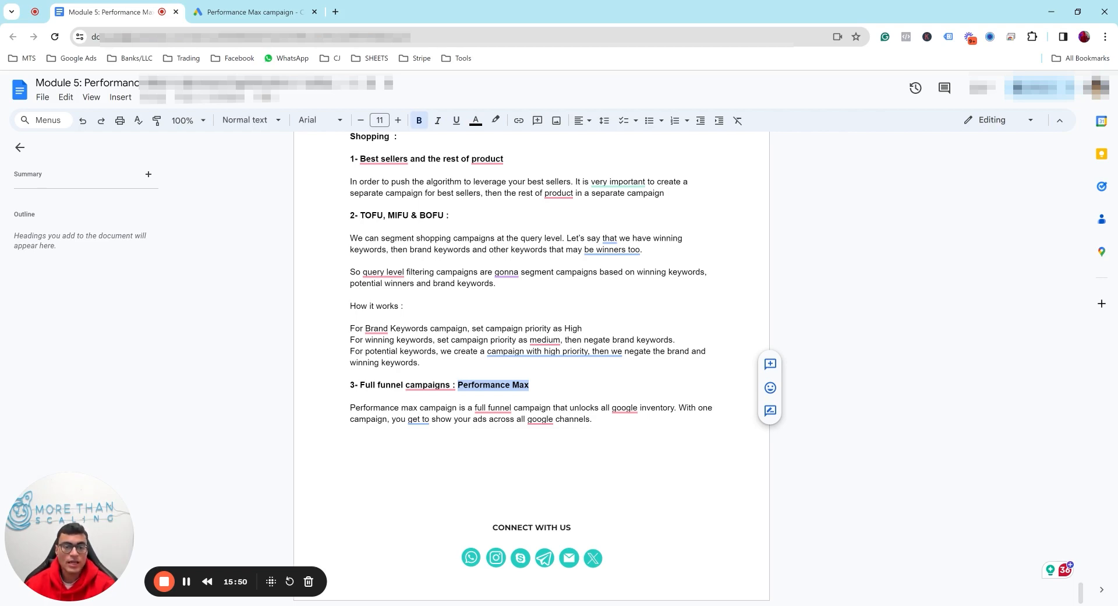
scroll(531, 367, "up", 3)
scroll(531, 367, "up", 5)
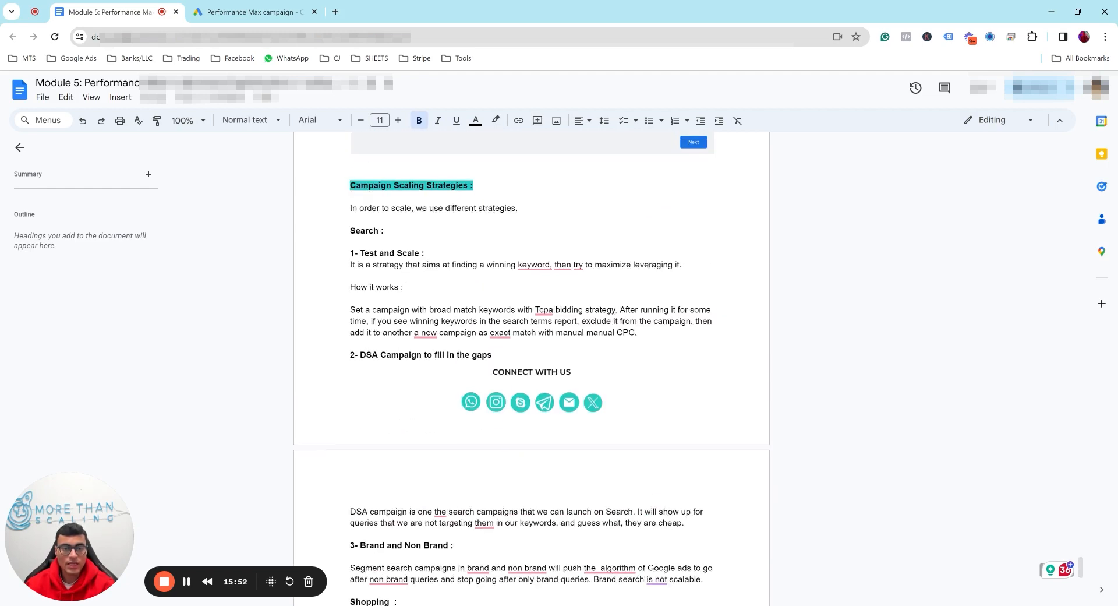